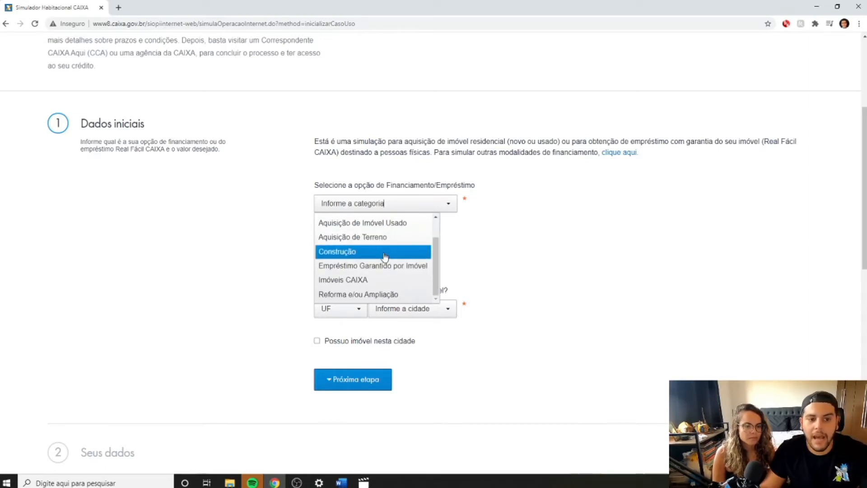
Choose Construção as the financing option and set the approximate property value to 350.000,00
click(385, 254)
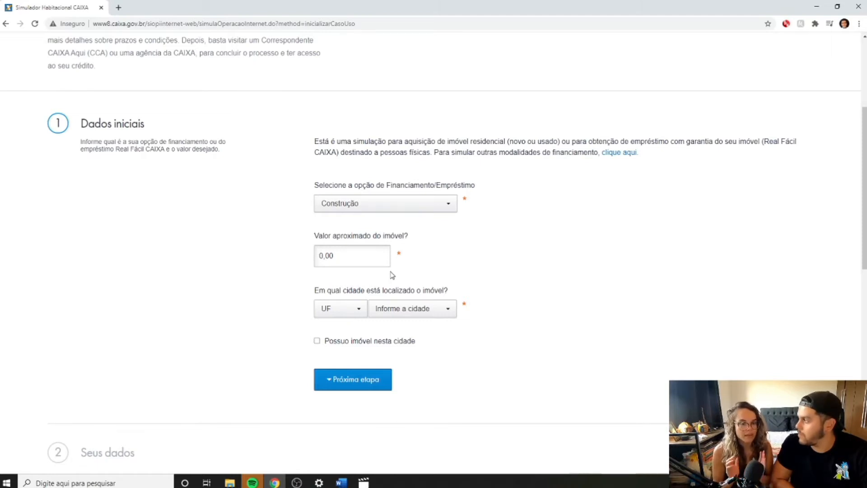
click(363, 260)
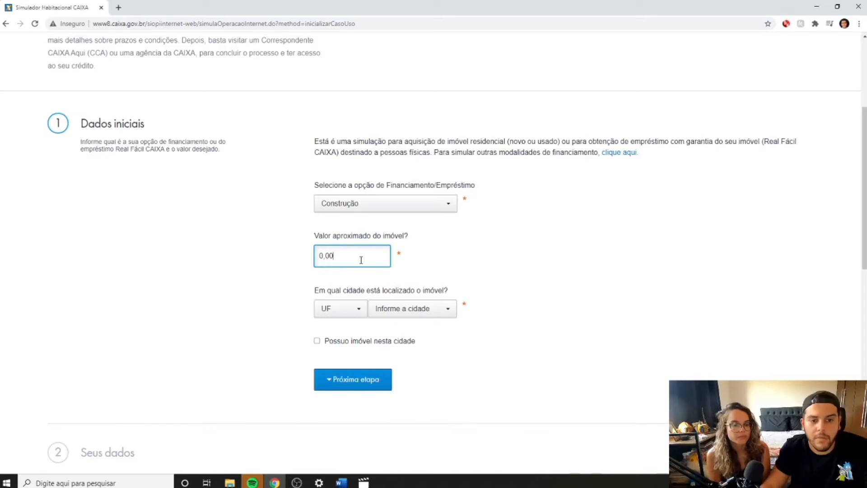
double_click(333, 256)
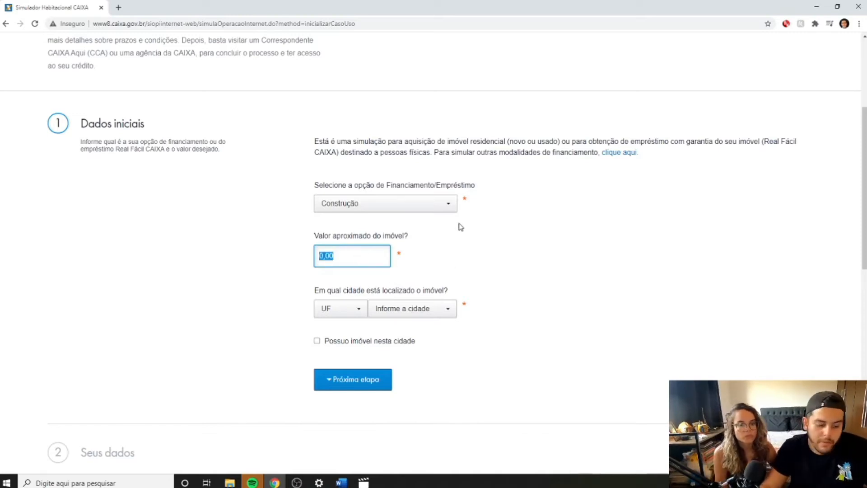
text(3)
key(BackSpace)
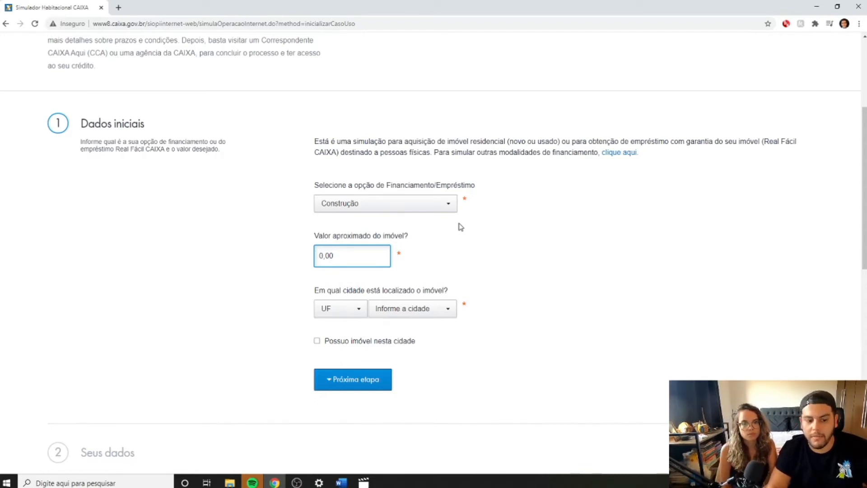
text(350.000,00)
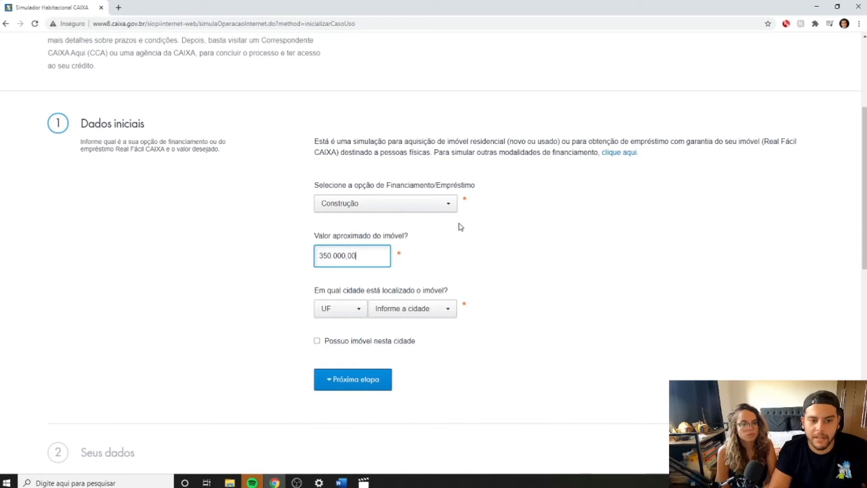
Set the property's location to the state SP and the city ARTUR NOGUEIRA
click(348, 309)
scroll(333, 350, down, 6)
scroll(332, 350, down, 3)
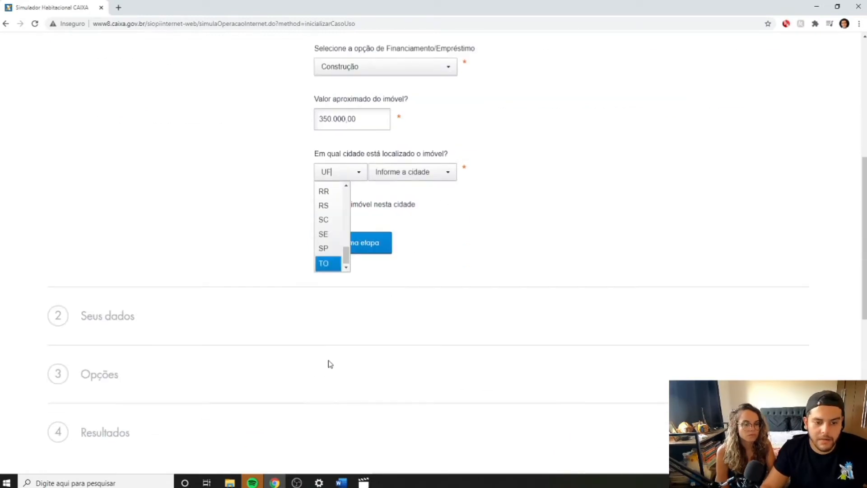
click(331, 254)
scroll(497, 189, up, 1)
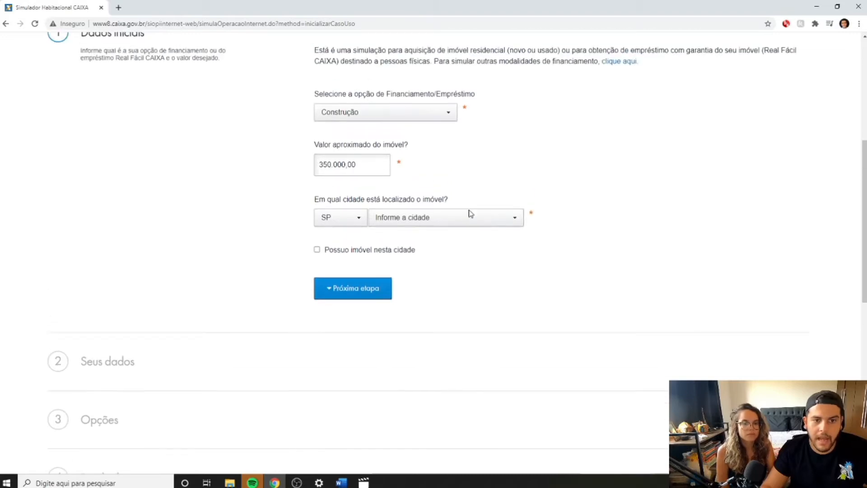
click(462, 217)
scroll(468, 251, down, 7)
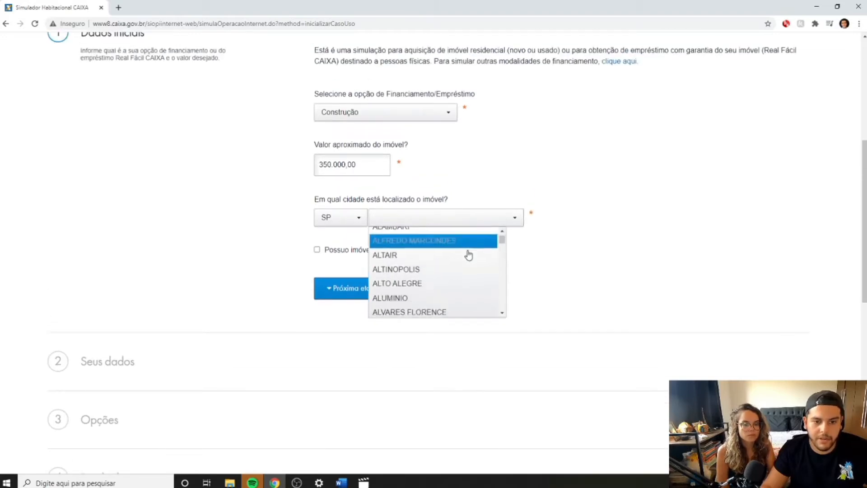
scroll(444, 278, down, 4)
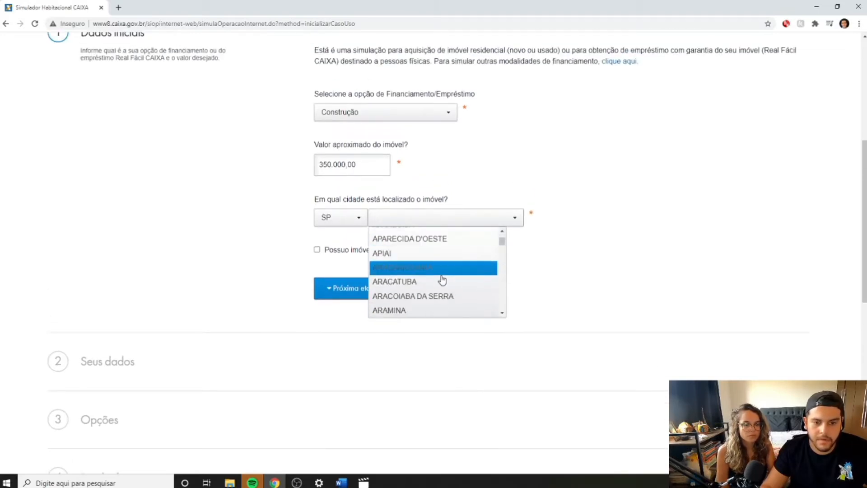
scroll(430, 300, down, 4)
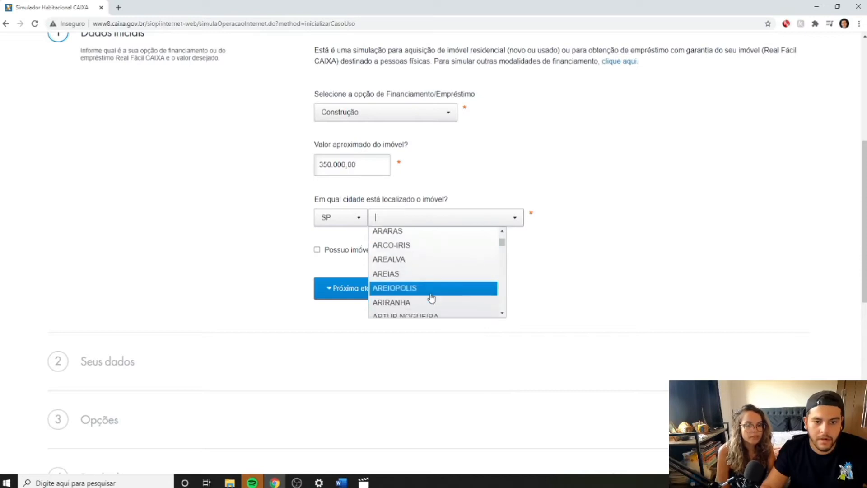
scroll(428, 261, up, 2)
click(432, 270)
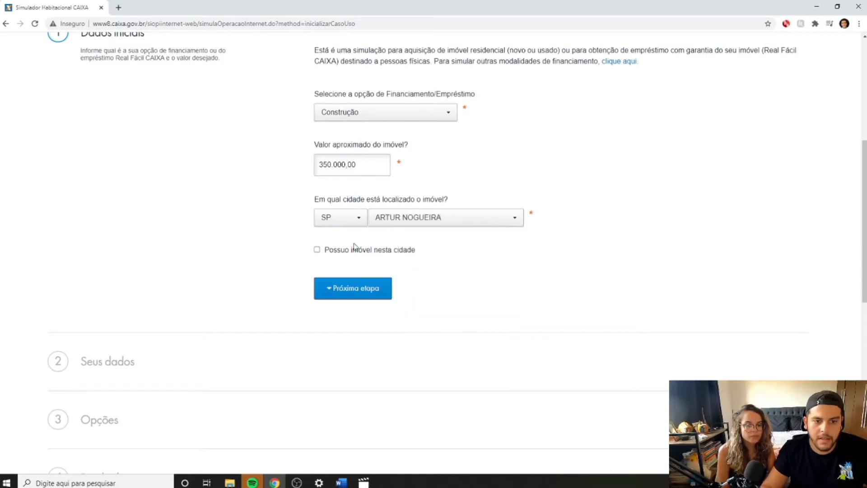
Mark that a property is already owned in this city and continue to the personal data stage
scroll(285, 226, up, 2)
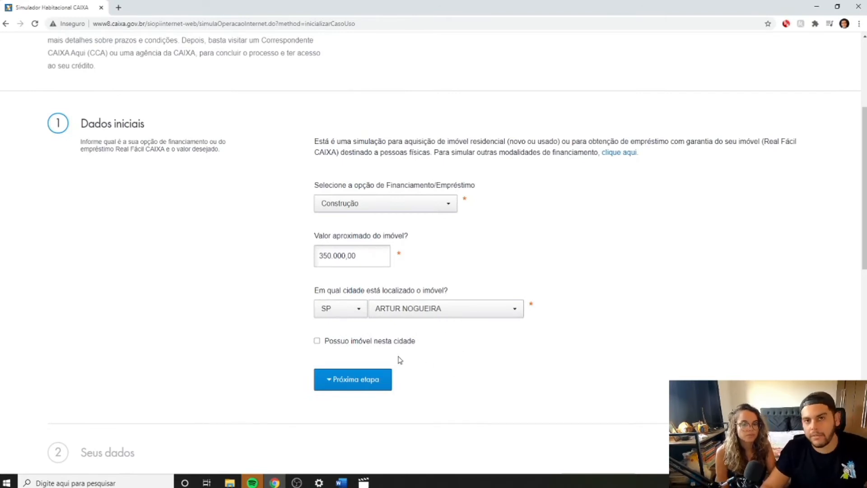
click(318, 342)
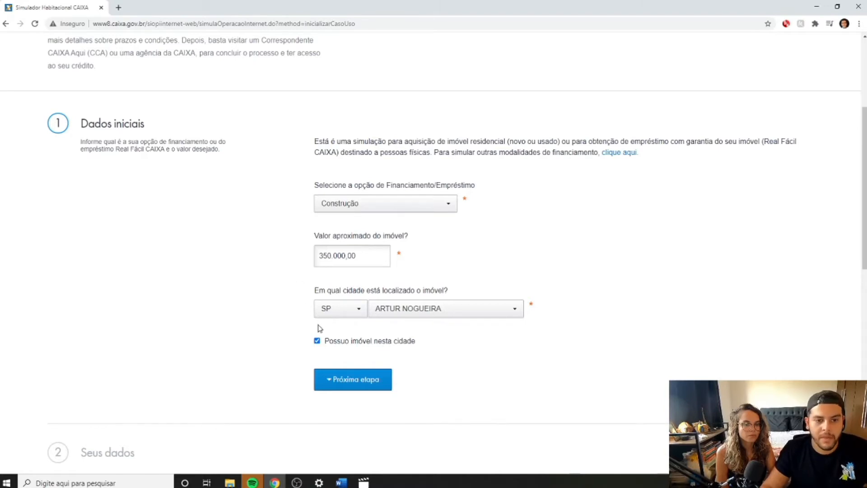
click(352, 381)
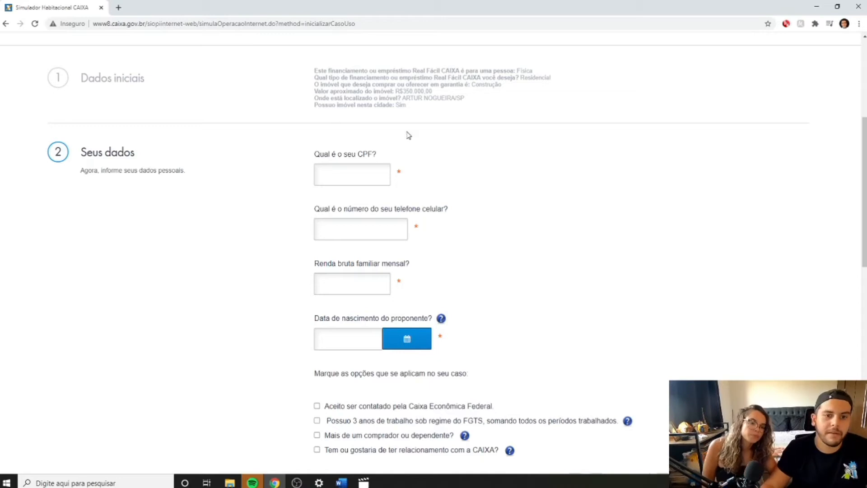
Enable all four applicable options: contact by CAIXA, 3 years of FGTS work, more than one buyer or dependent, and relationship with CAIXA
scroll(440, 261, down, 1)
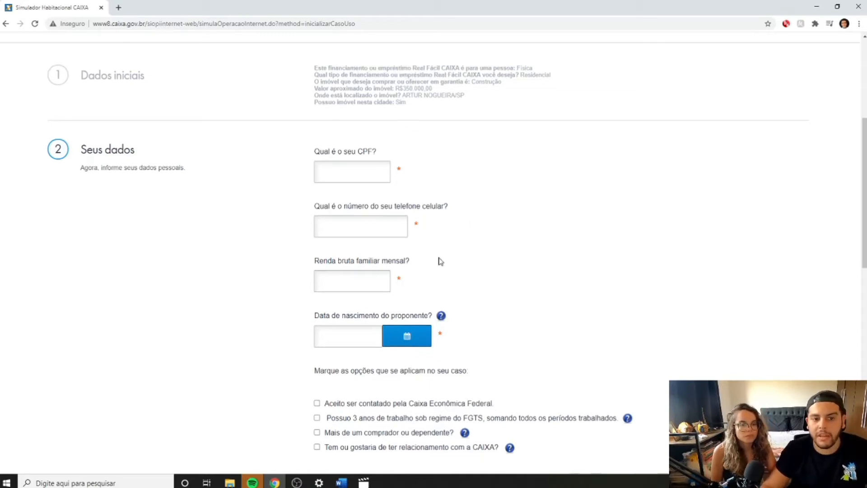
scroll(440, 261, down, 1)
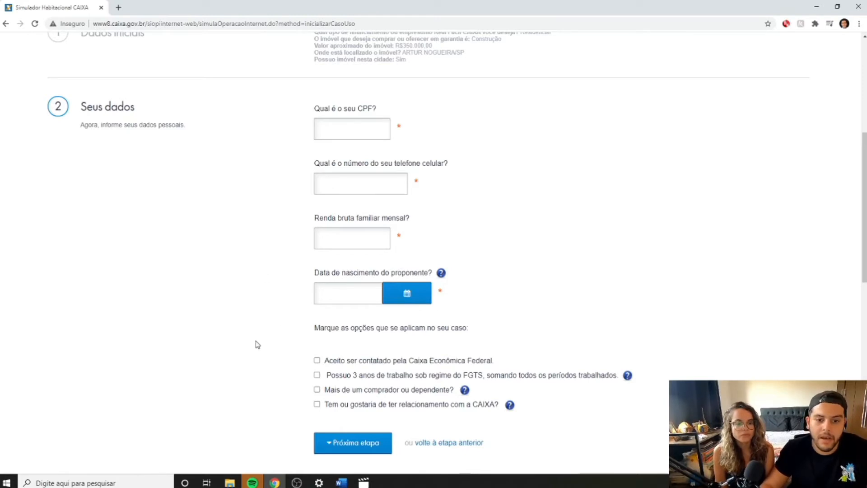
scroll(262, 325, down, 1)
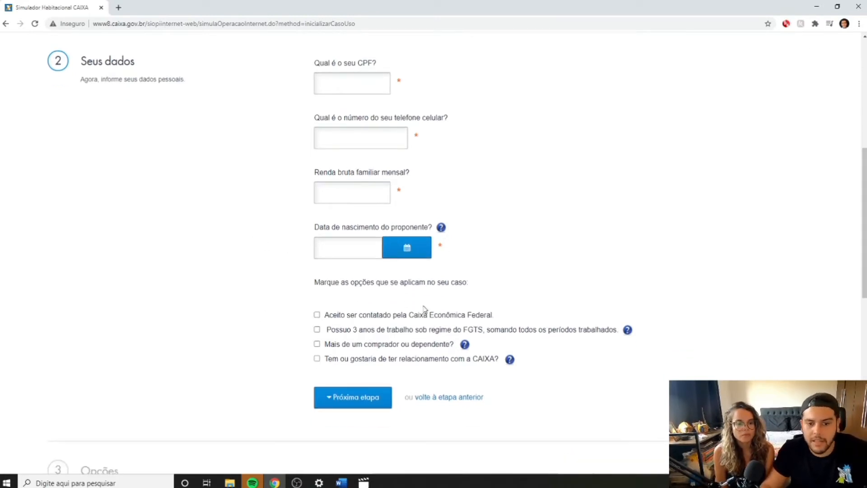
click(317, 315)
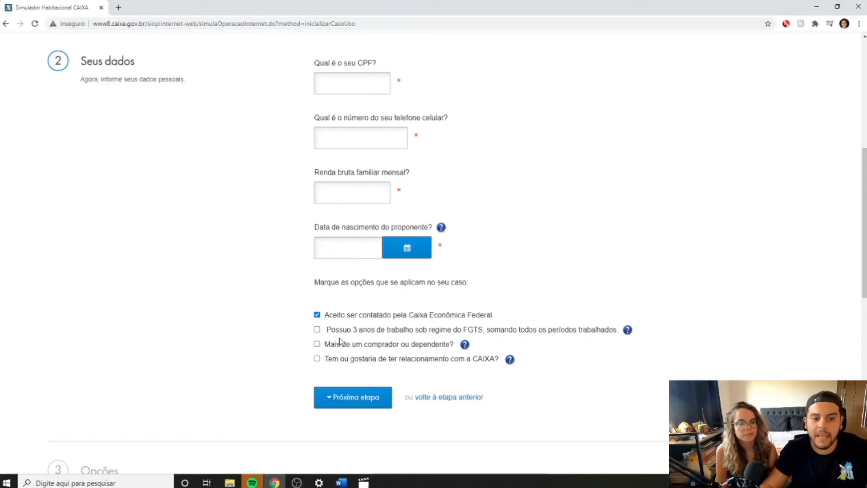
click(317, 330)
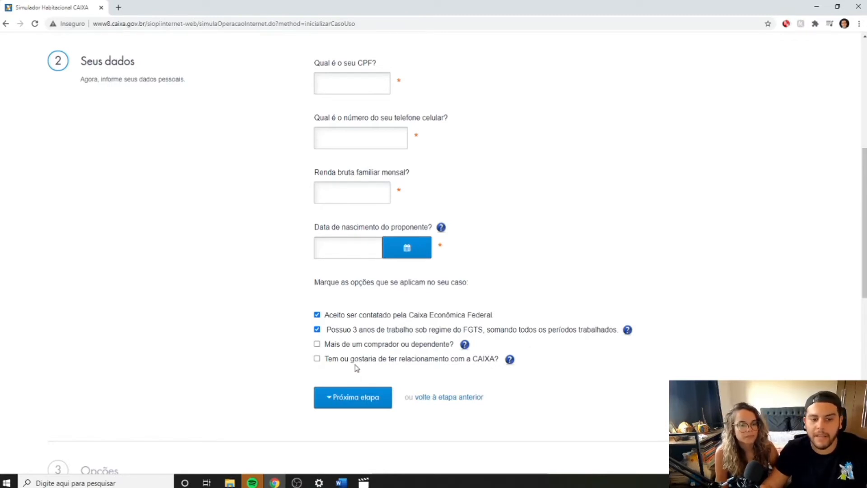
click(317, 345)
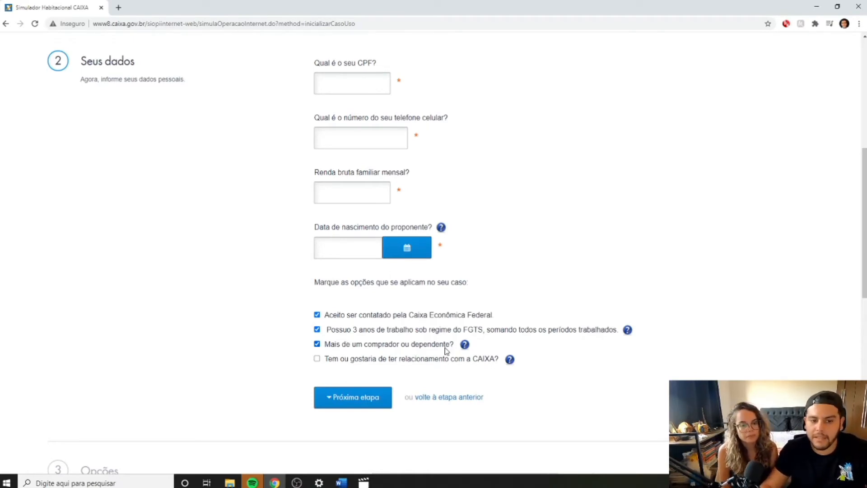
click(315, 358)
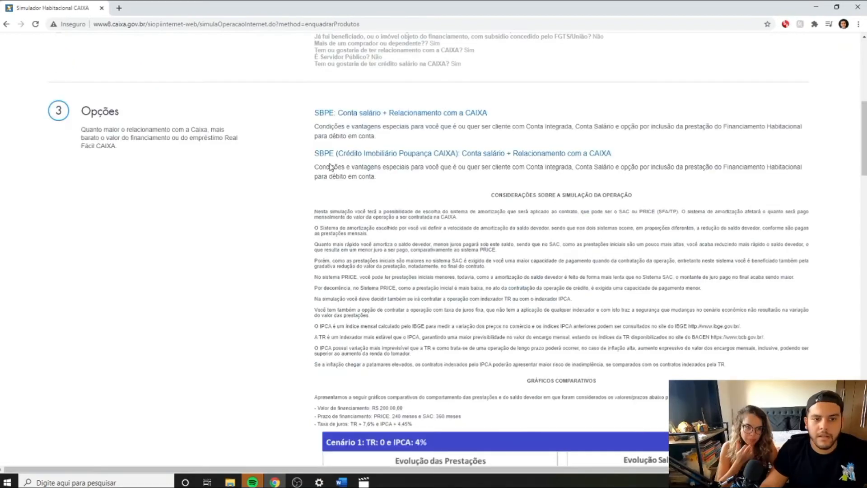
Review the two SBPE financing options and the considerations about the simulation in the Opções stage
scroll(357, 197, down, 1)
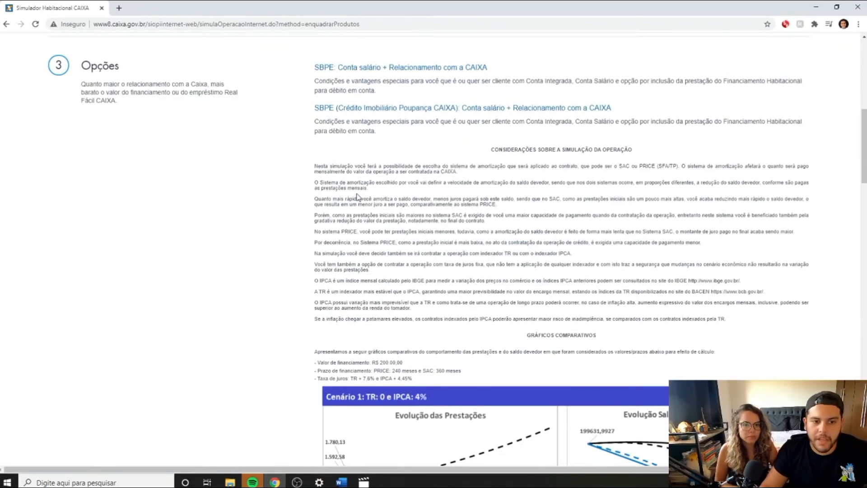
scroll(310, 117, up, 1)
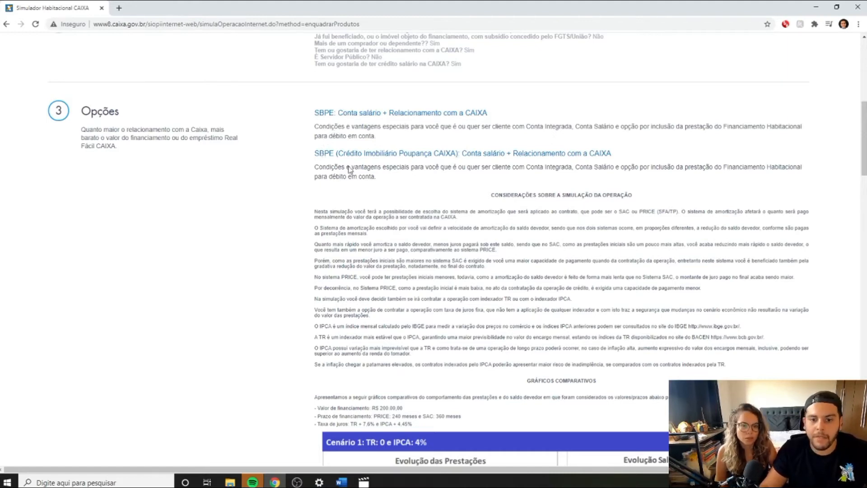
scroll(348, 169, down, 1)
scroll(348, 169, up, 1)
scroll(397, 164, down, 1)
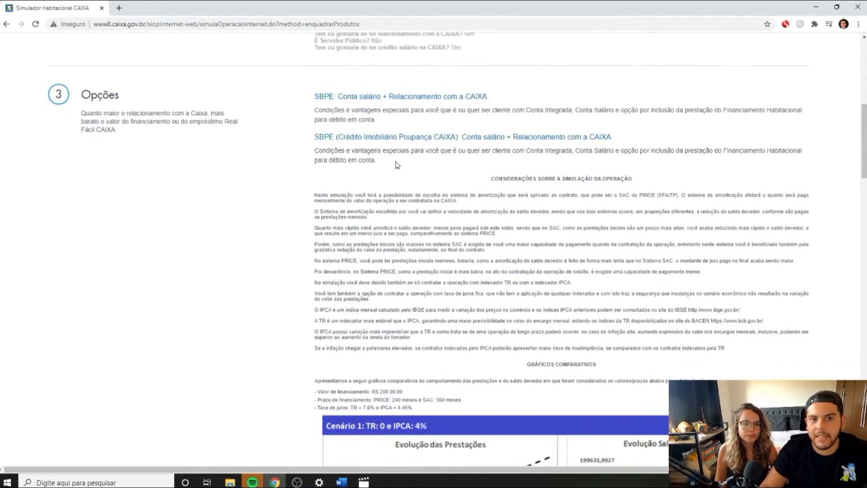
scroll(397, 167, up, 1)
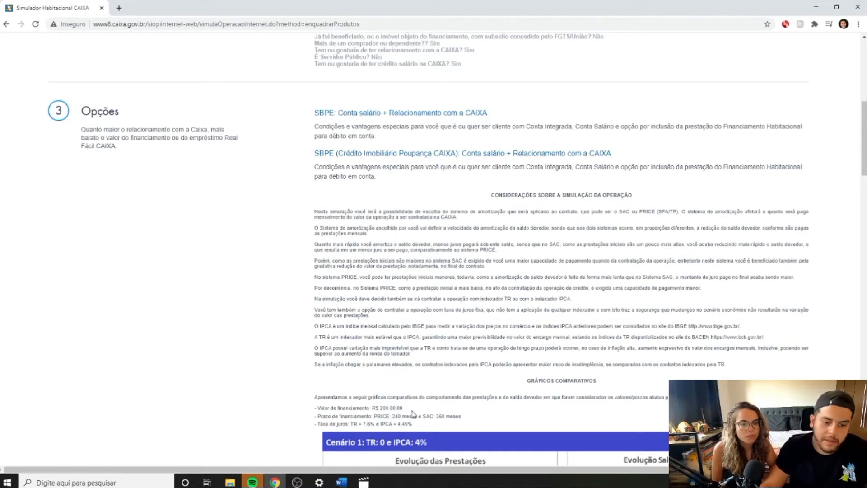
Open the Windows Calculator and subtract 100000 from 180000
click(159, 486)
text(calc)
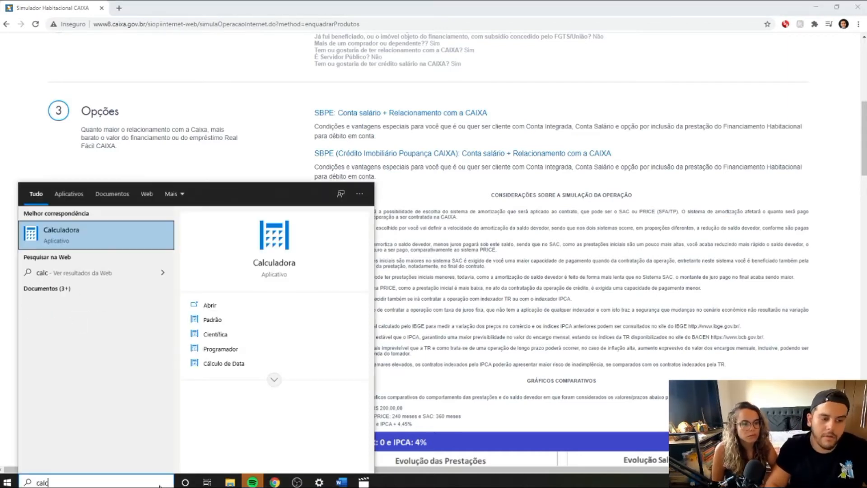
key(Return)
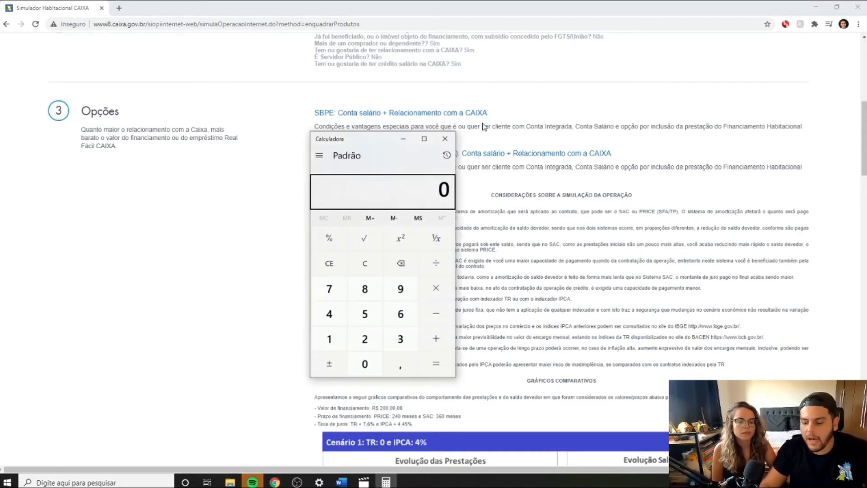
text(1800000)
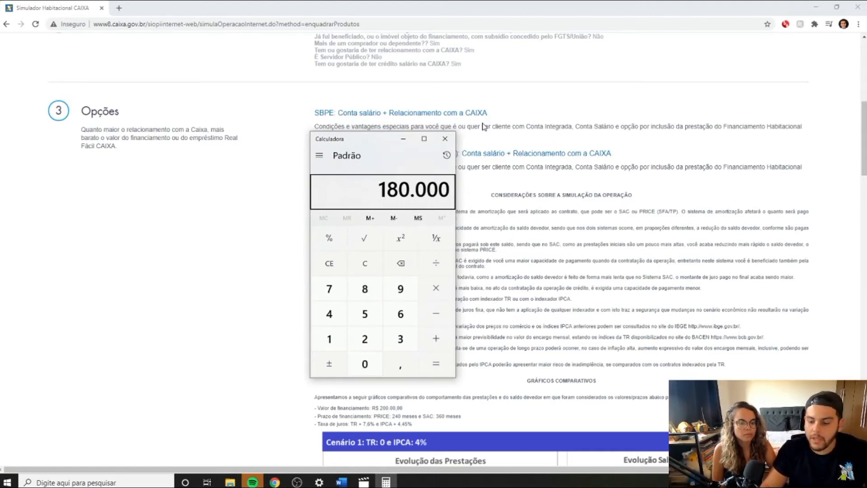
key(minus)
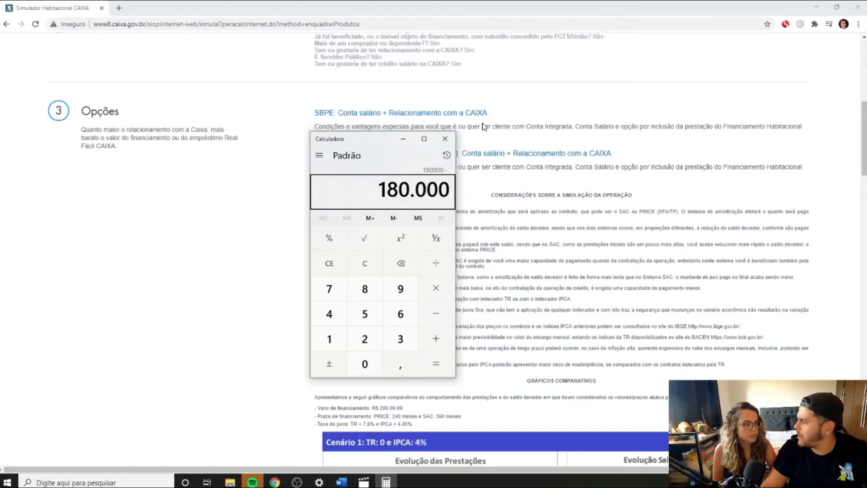
text(100000)
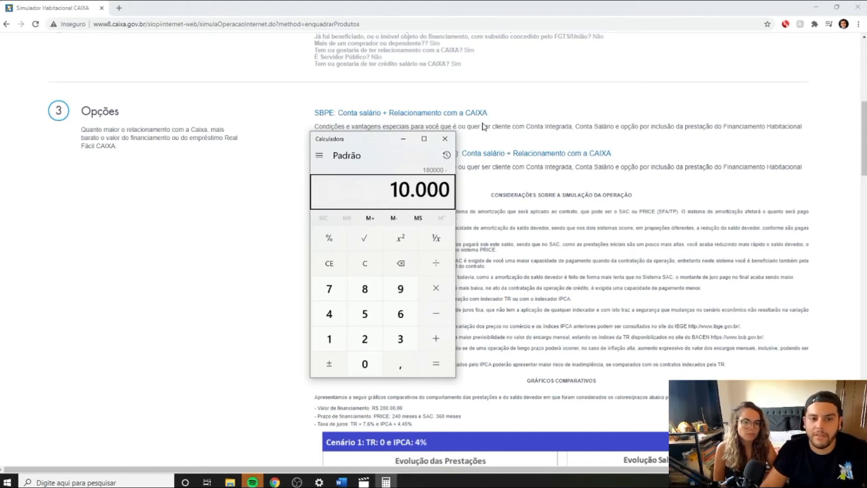
key(Return)
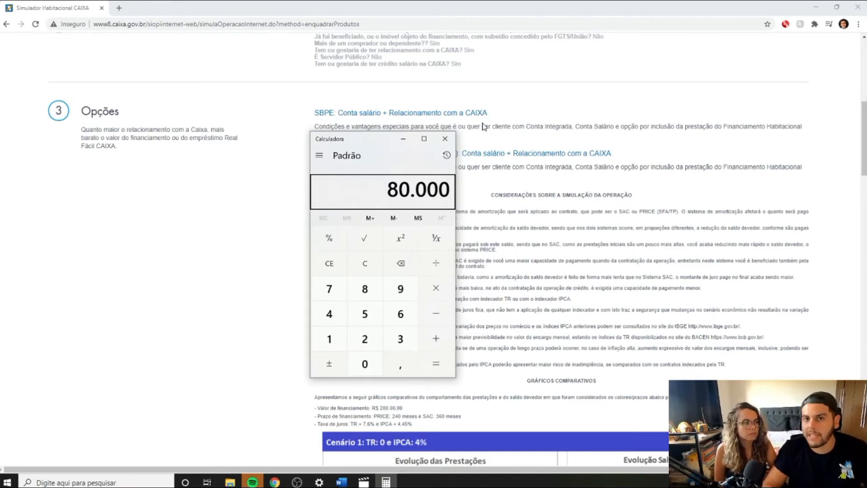
Divide the subtraction result by 1700
key(slash)
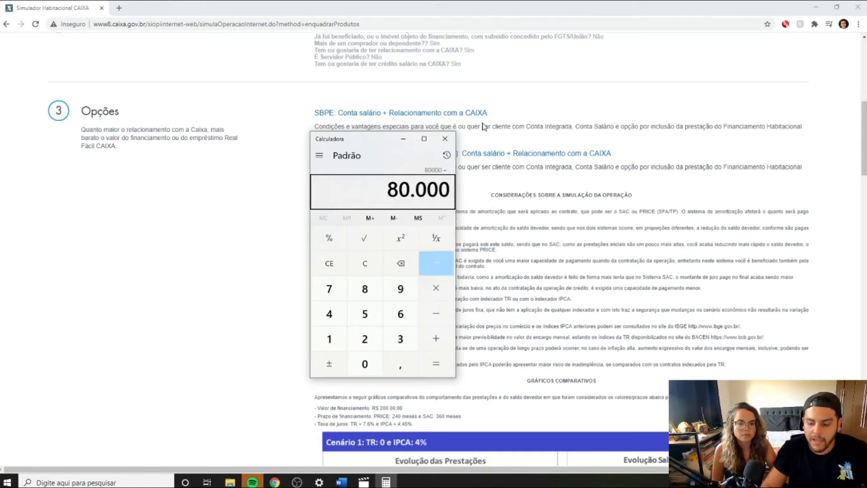
text(1700)
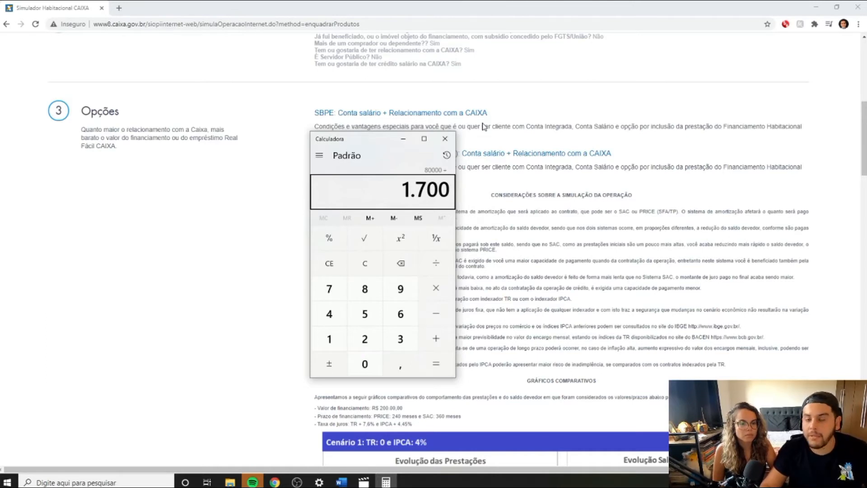
key(Return)
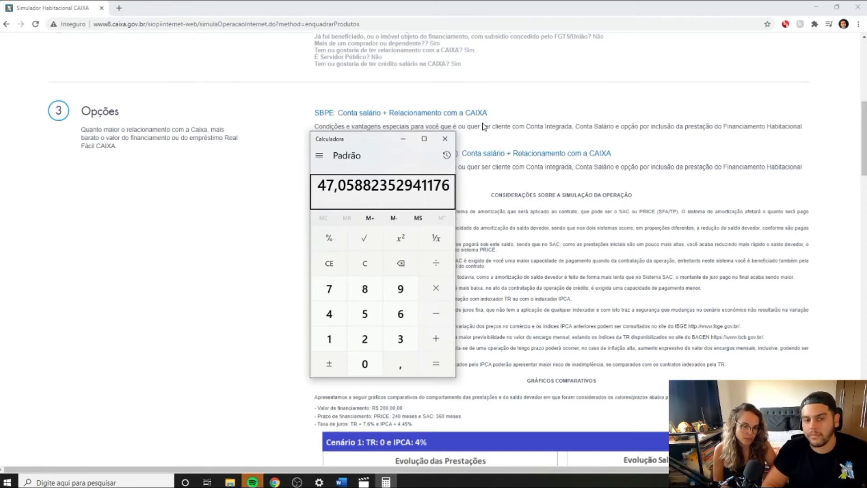
Divide 80000 by 1500 in the calculator, clear the result and close the calculator
key(Escape)
text(800000)
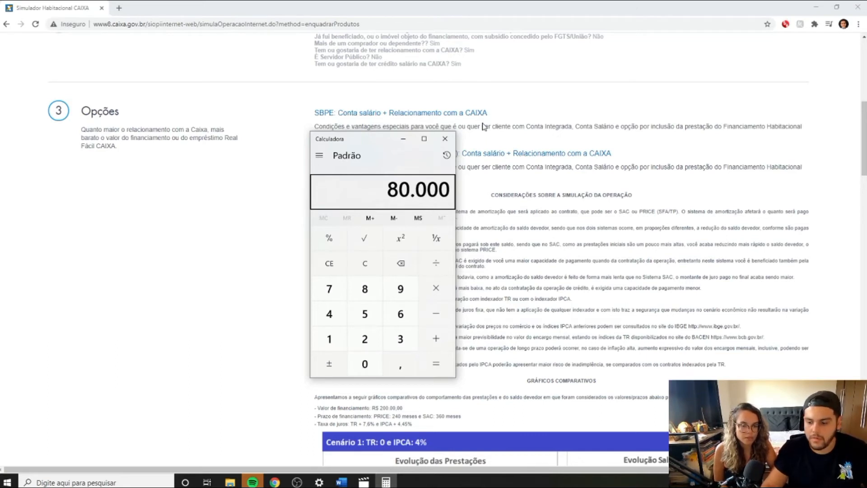
key(minus)
text(1500)
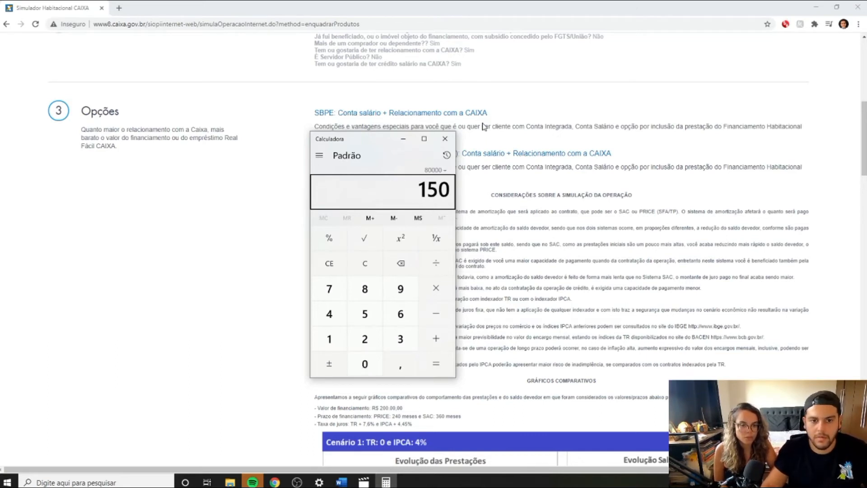
key(Return)
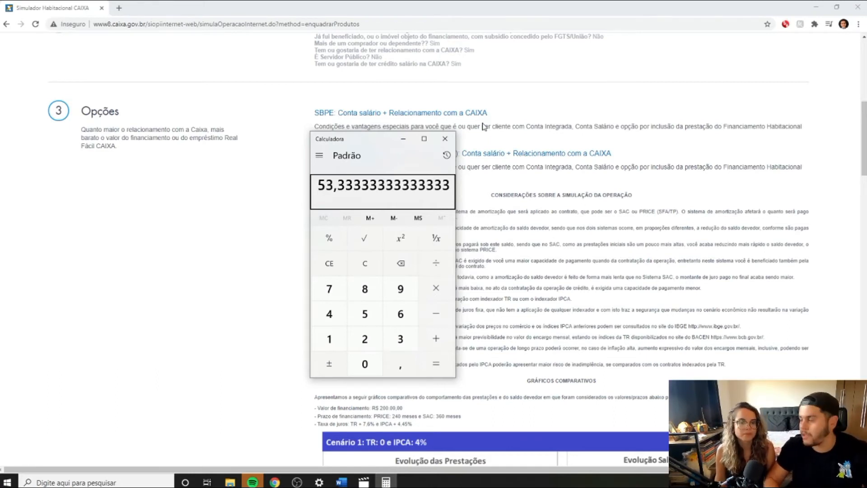
key(Escape)
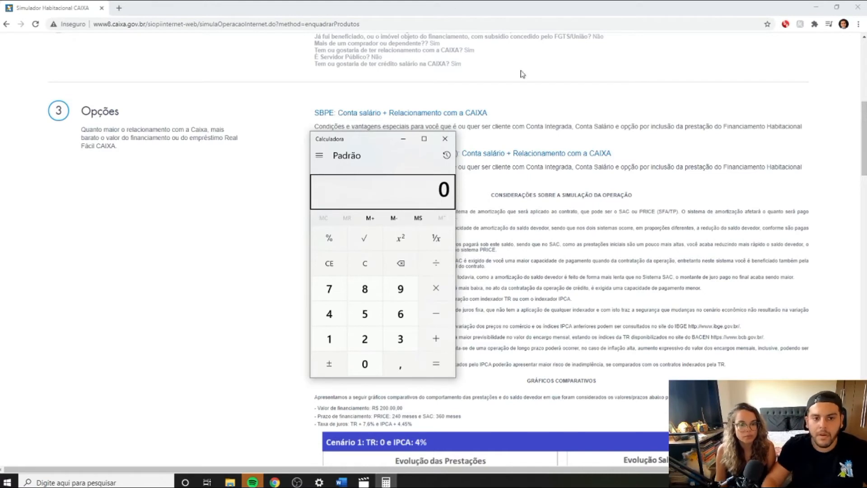
click(444, 139)
Examine the simulation considerations and the comparative charts of instalments and outstanding balance for the TR and IPCA scenarios
scroll(469, 190, down, 6)
scroll(487, 217, up, 6)
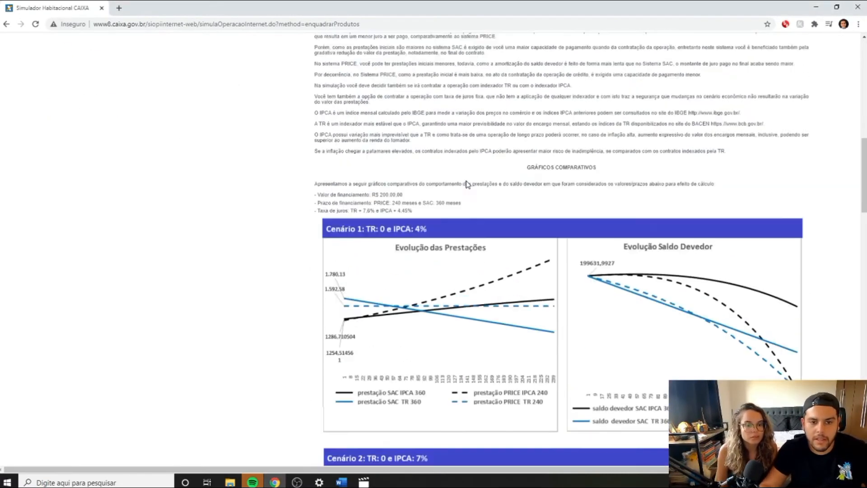
scroll(490, 221, down, 2)
scroll(492, 234, up, 3)
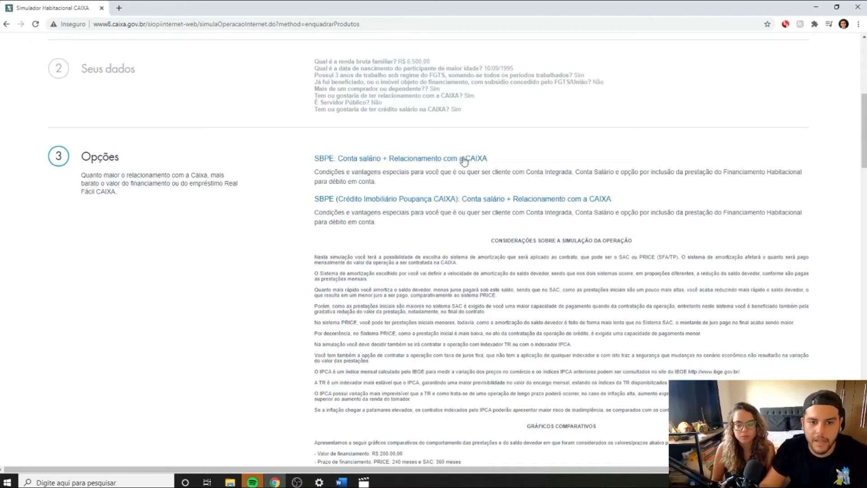
scroll(539, 160, down, 2)
scroll(539, 160, down, 20)
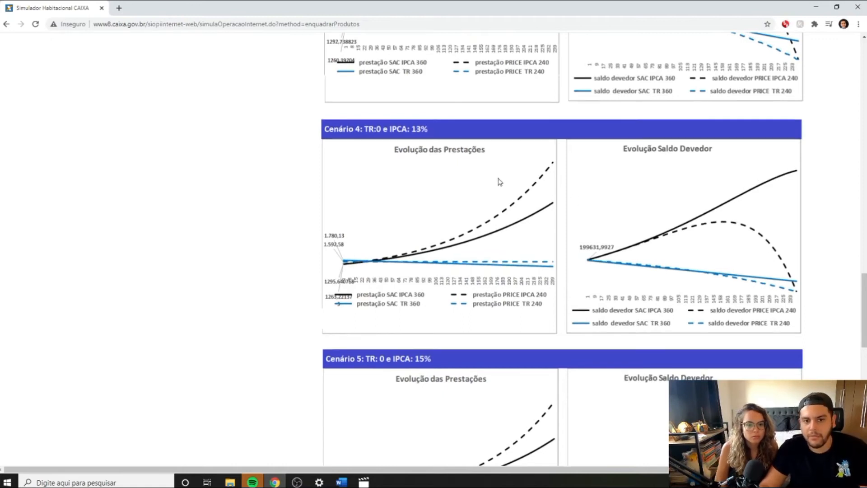
scroll(498, 179, down, 1)
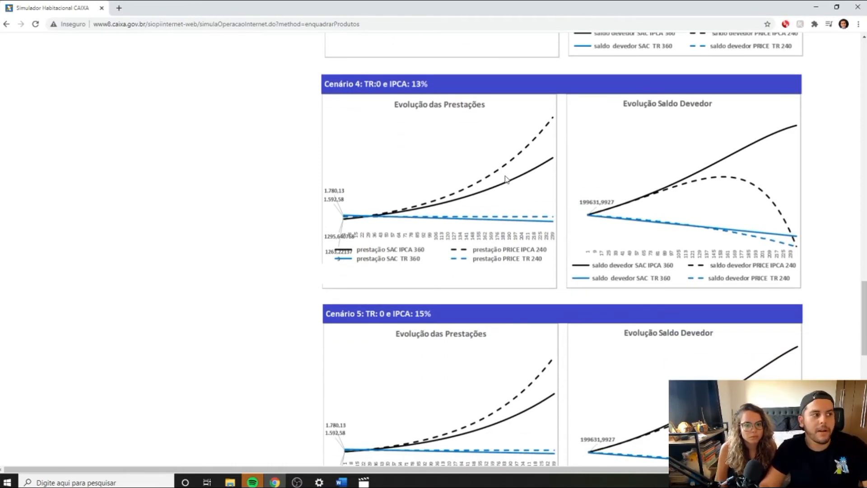
Choose the SBPE (Crédito Imobiliário Poupança CAIXA): Conta salário + Relacionamento com a CAIXA option and show its simulation results
scroll(511, 187, up, 20)
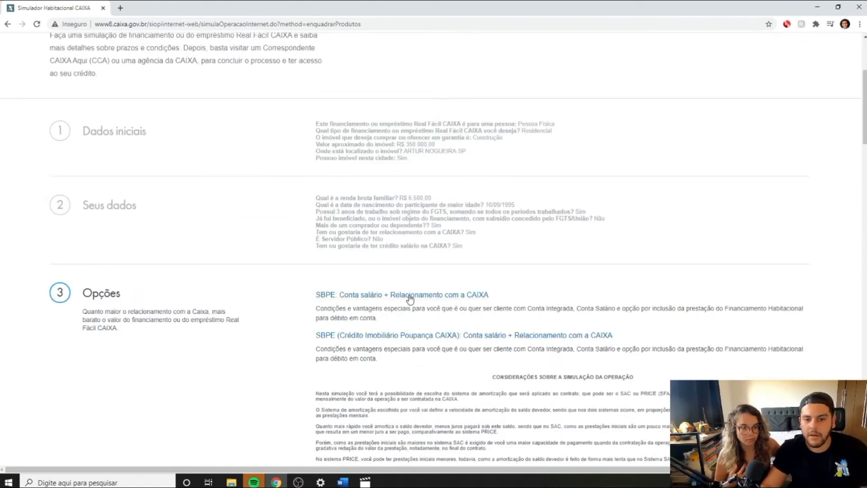
click(447, 337)
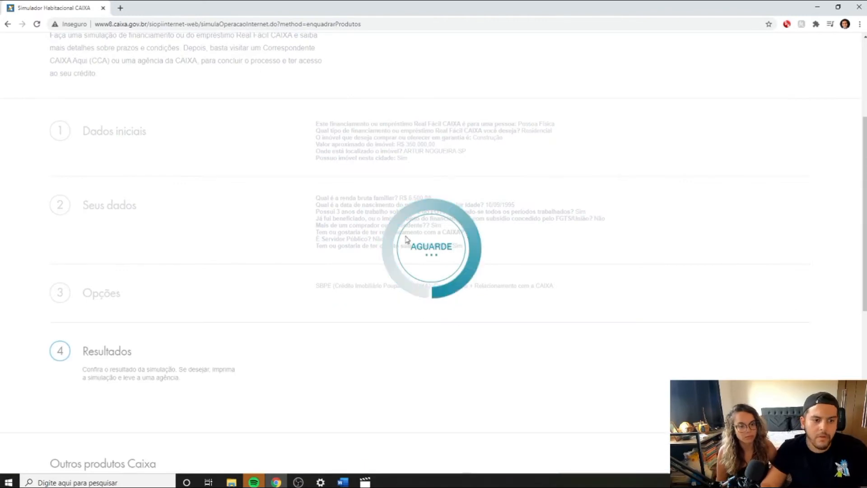
scroll(474, 296, down, 5)
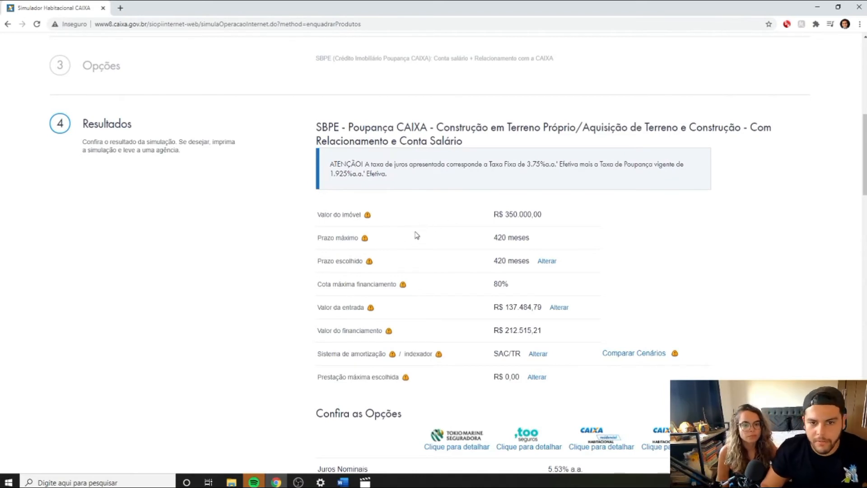
Review the property value, maximum term and maximum financing quota in the Resultados stage
mouse_move(368, 217)
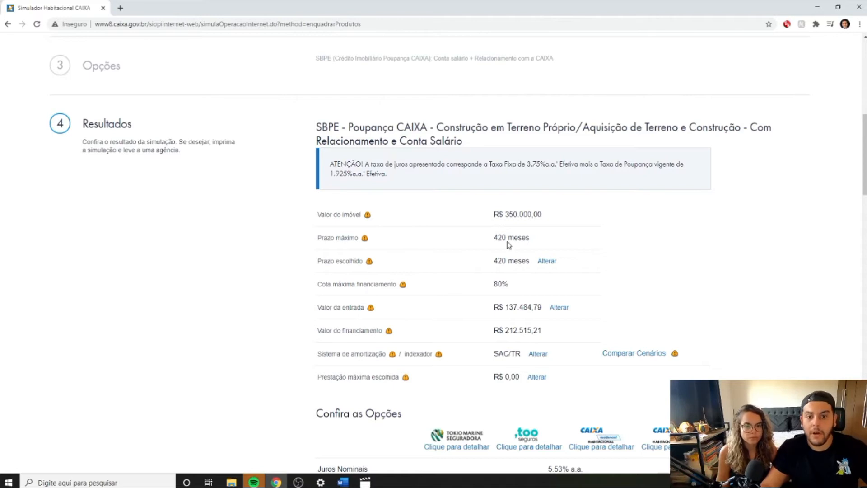
drag(491, 239, 564, 242)
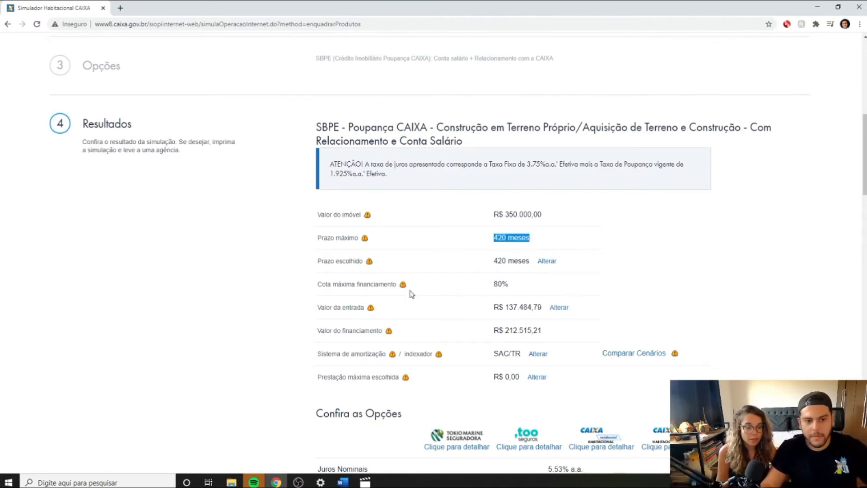
drag(491, 285, 557, 286)
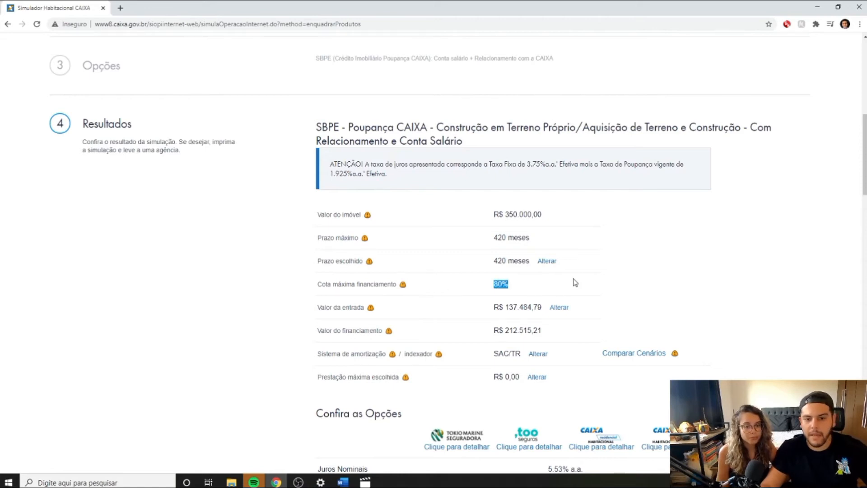
click(492, 284)
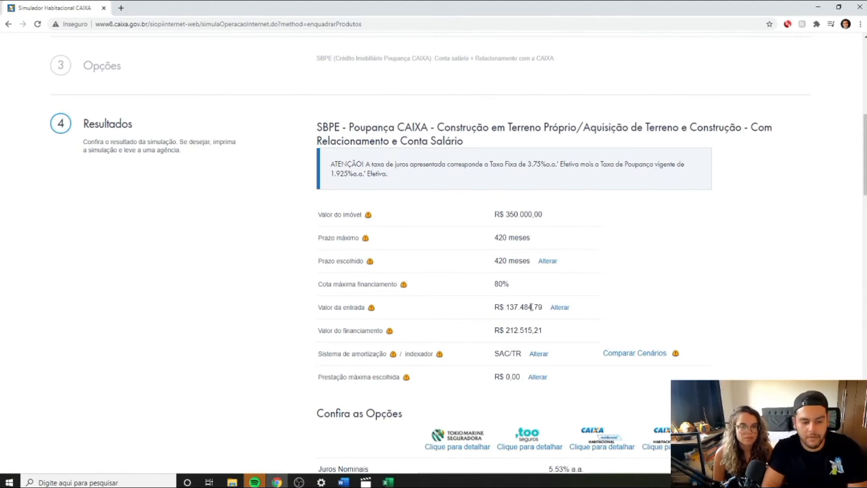
Switch to the Pasta1 workbook in Excel and move its window higher over the results page
key(alt+Tab)
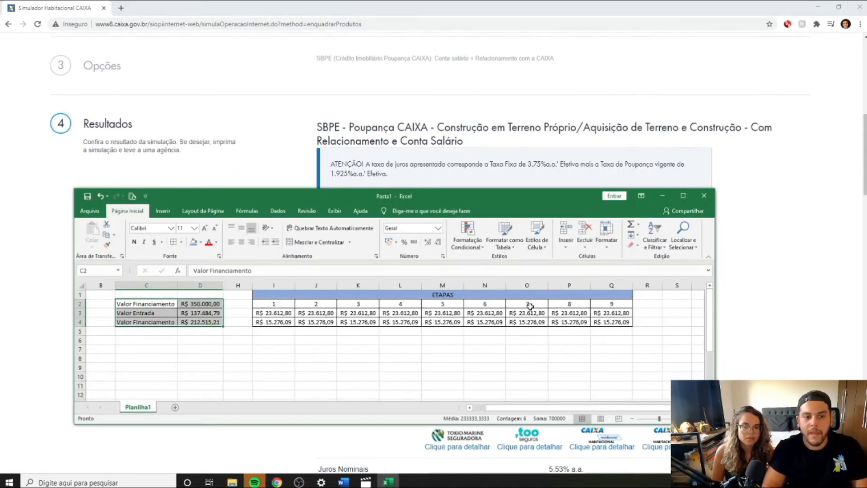
click(492, 339)
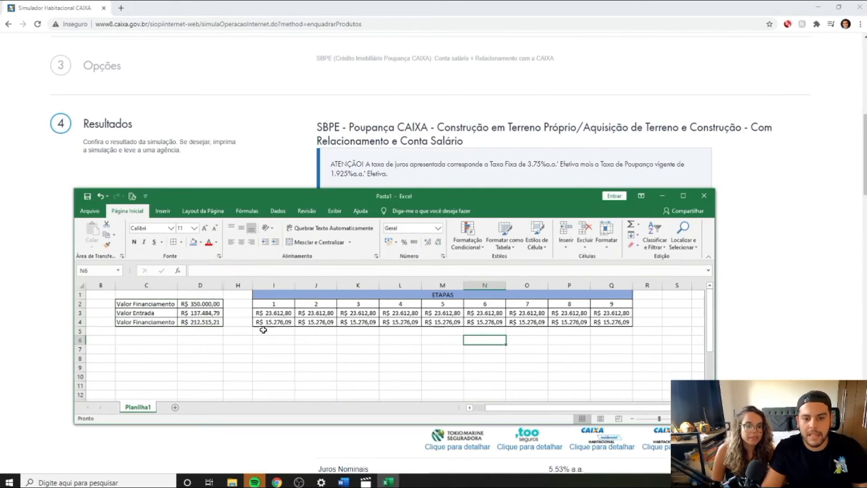
click(237, 338)
drag(241, 200, 250, 153)
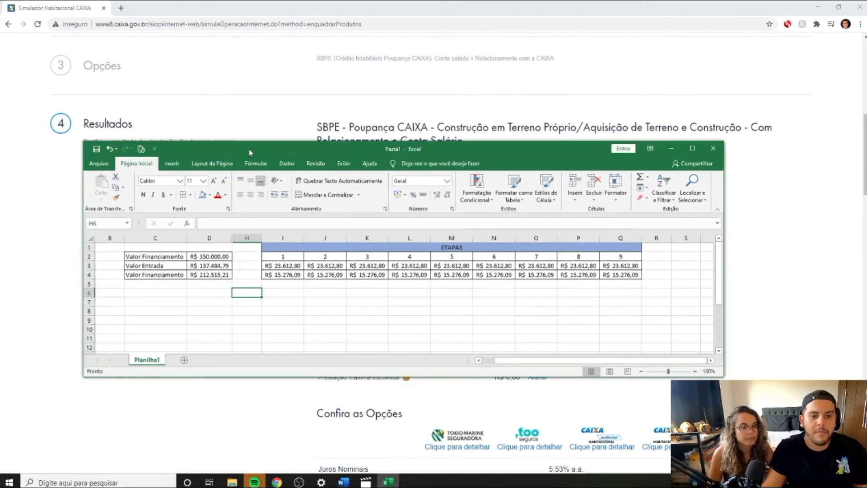
Examine the total value in row 2, the first amount under stage 1, and the financing and Valor Entrada cells
drag(150, 256, 212, 257)
click(191, 308)
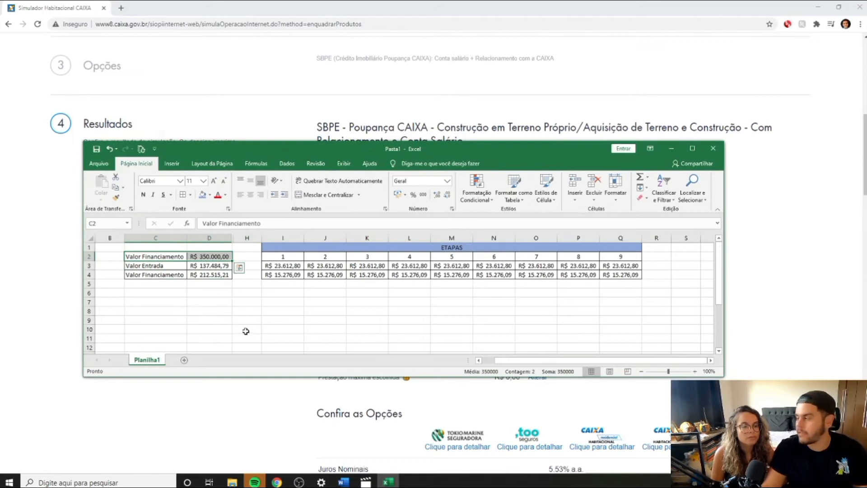
click(267, 304)
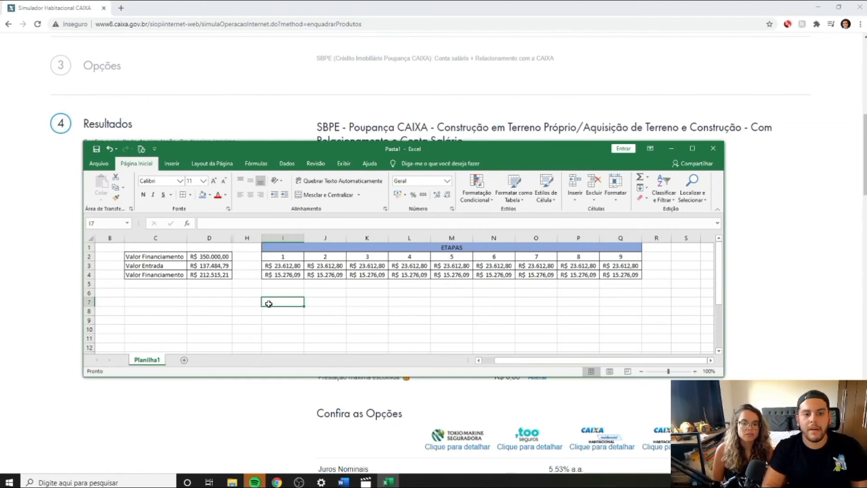
click(289, 268)
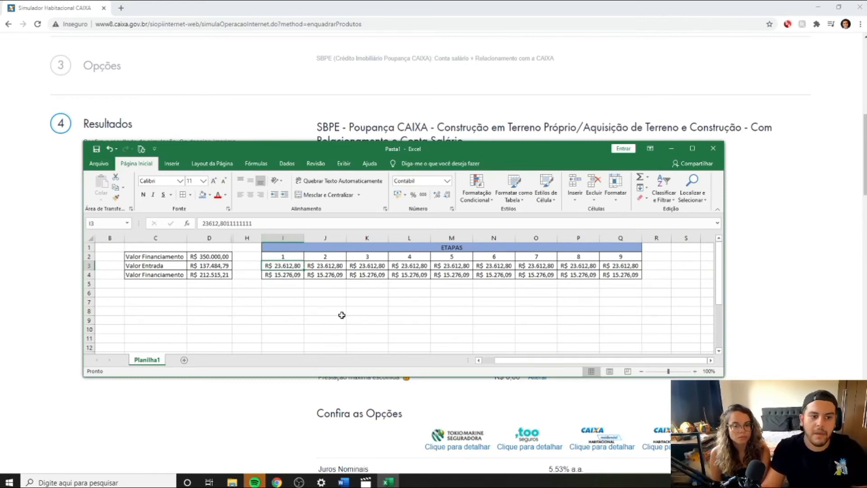
click(290, 303)
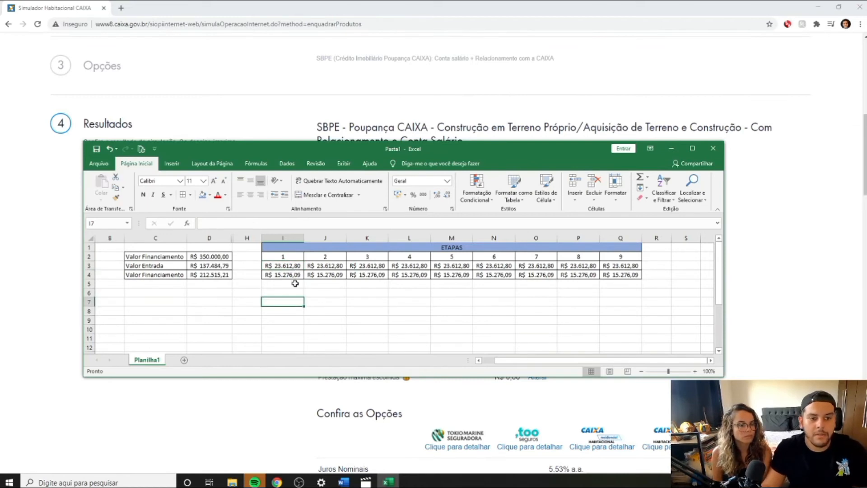
click(210, 299)
click(199, 275)
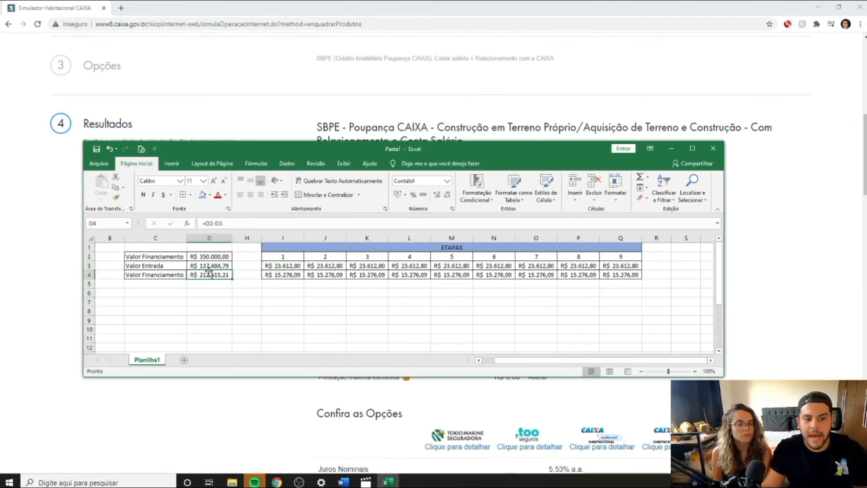
click(210, 265)
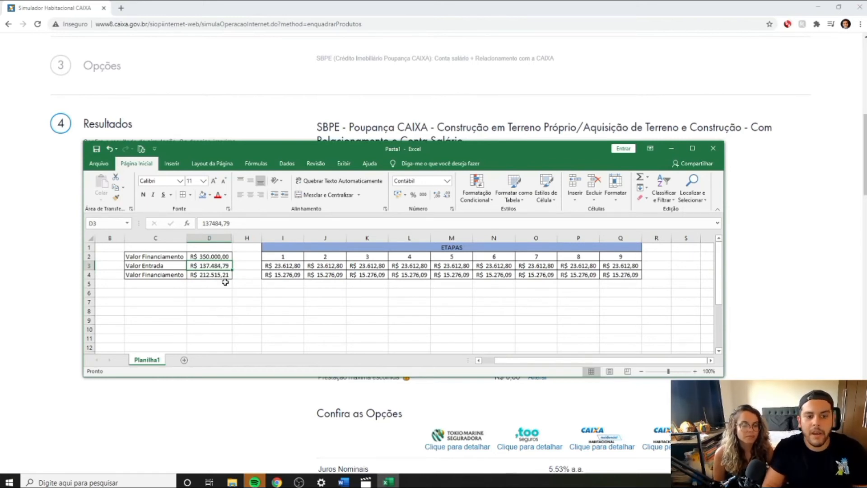
Inspect both stage 1 amounts and check the sum of the row 4 amounts across all nine stages
click(271, 283)
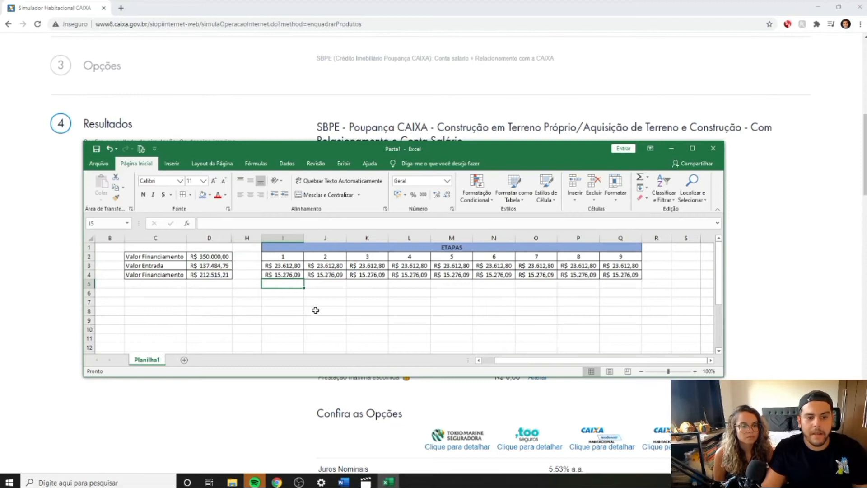
key(Down)
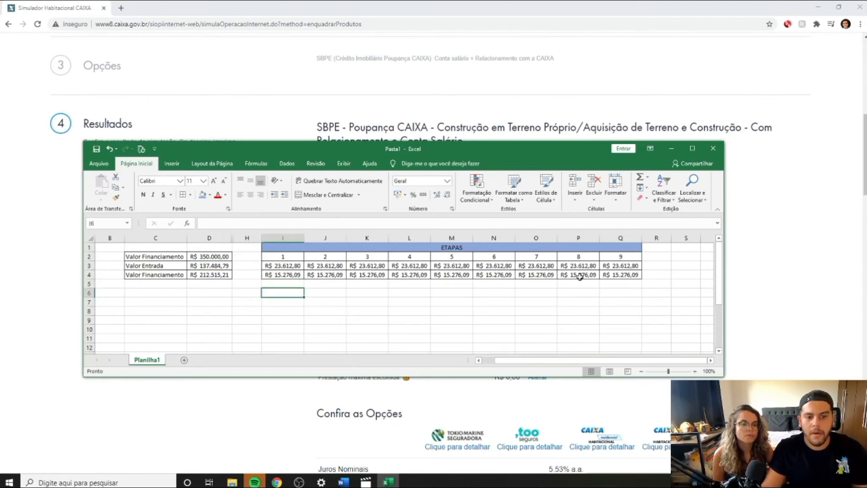
click(288, 266)
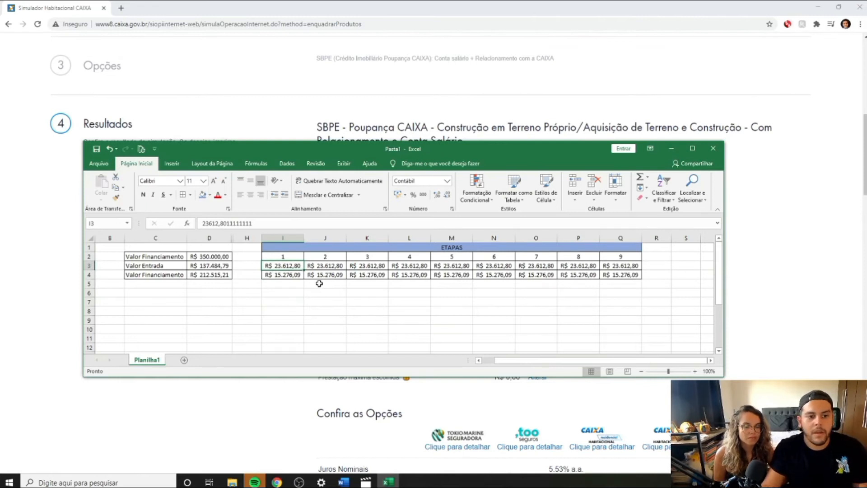
click(286, 275)
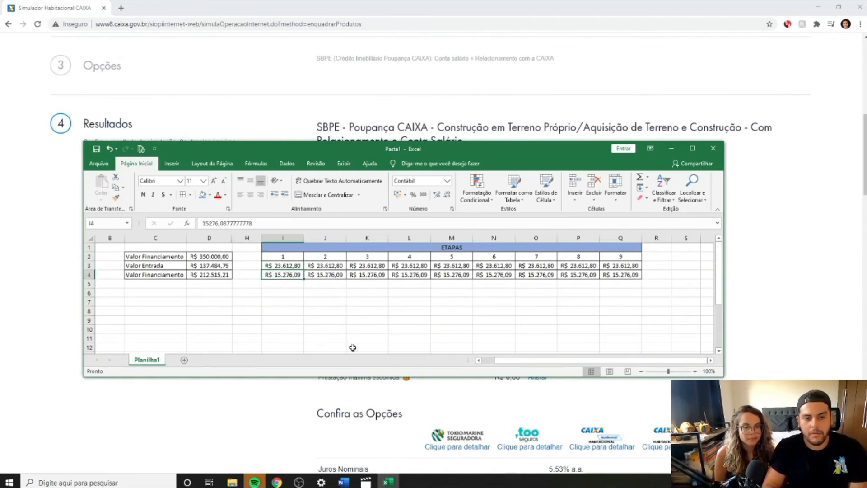
drag(285, 275, 616, 276)
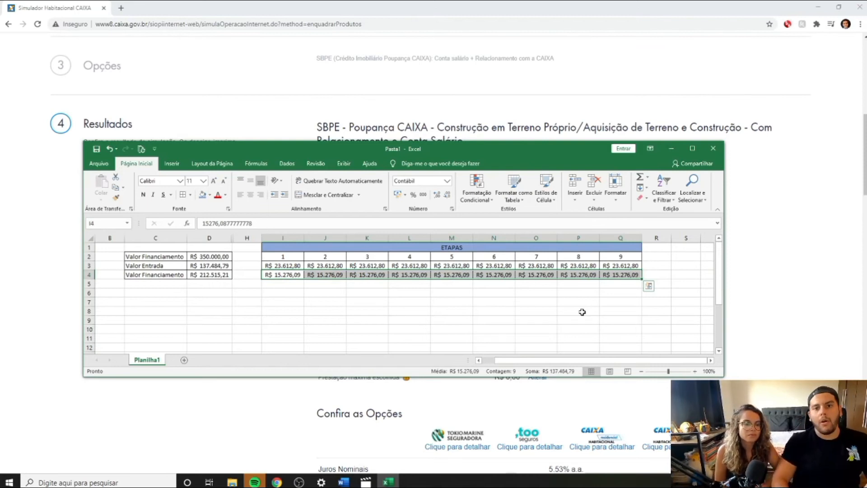
click(321, 299)
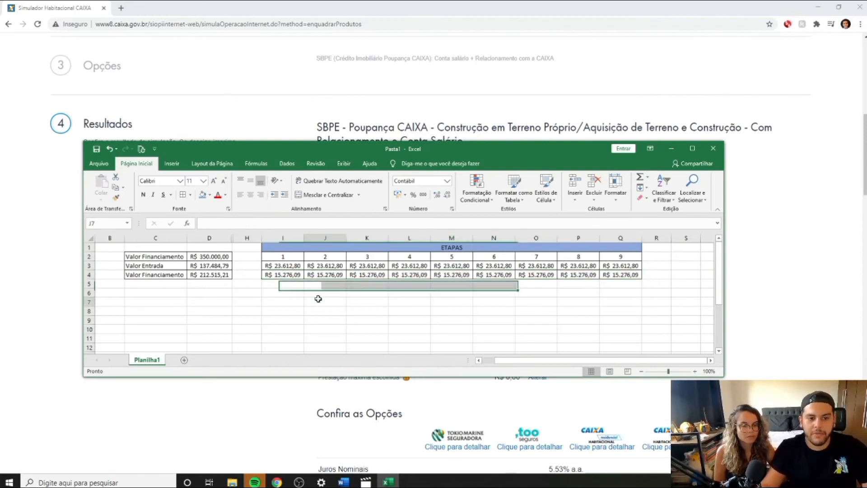
Check the combined total of the two stage 2 amounts and inspect the upper one
drag(329, 266, 327, 275)
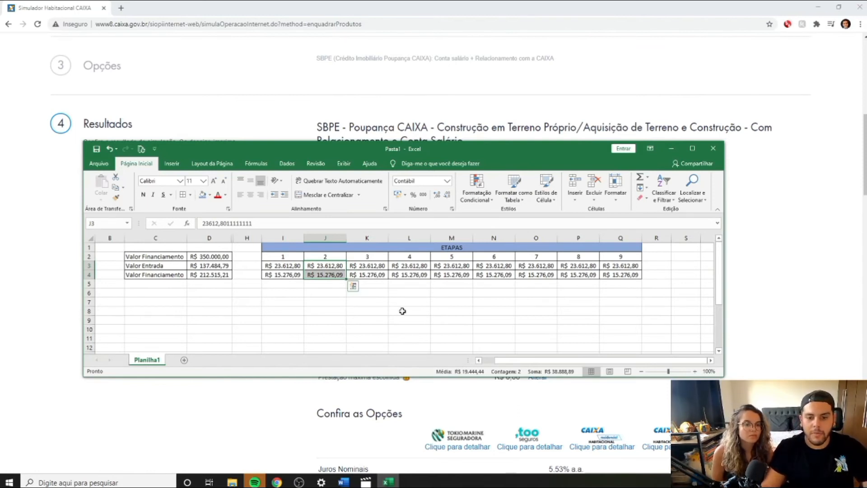
click(343, 294)
click(323, 264)
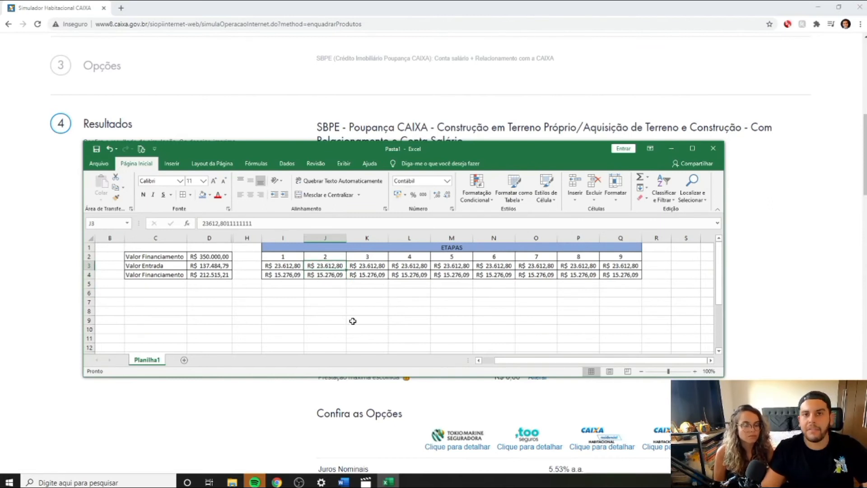
click(336, 300)
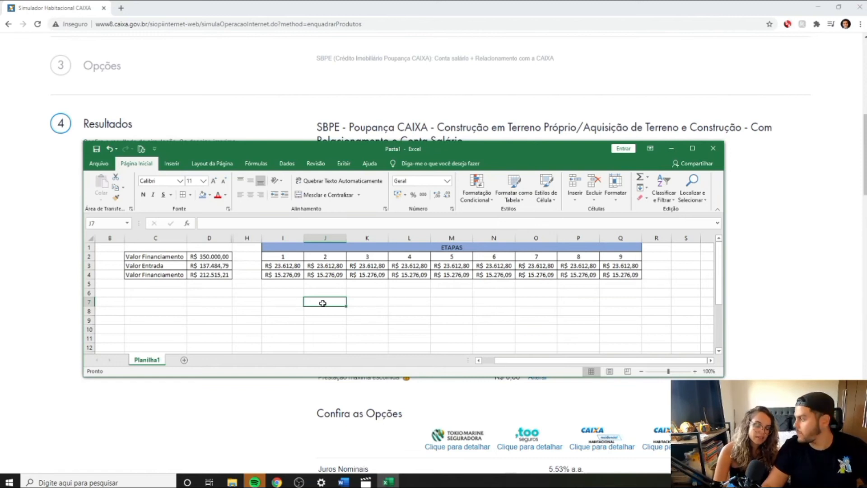
Minimize the workbook to look at the simulation results again, and bring the workbook back to the front
click(671, 148)
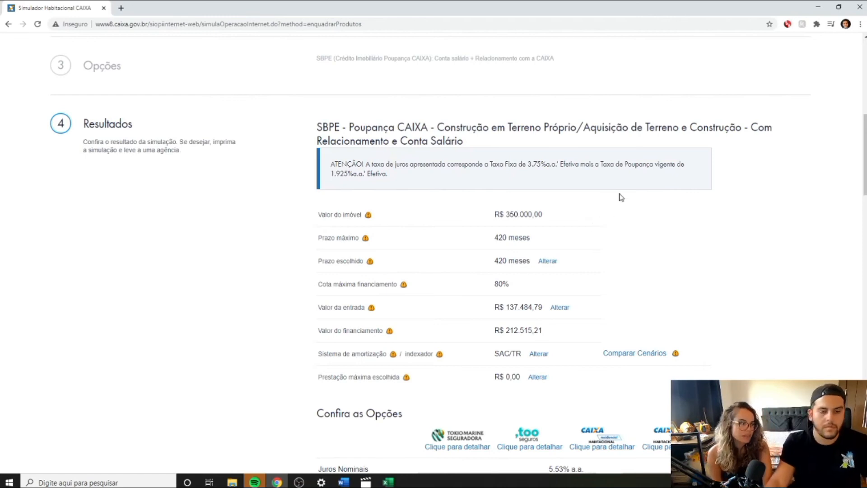
key(alt+Tab)
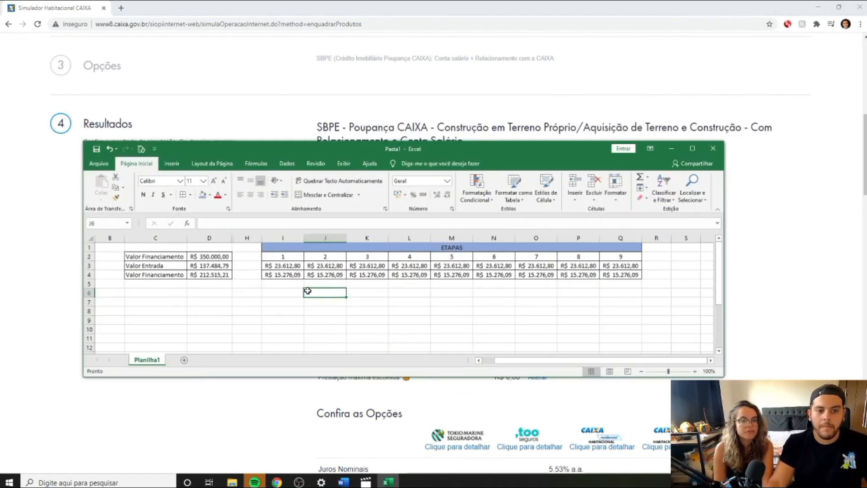
Label row 5 as FGTS in cell H5 and enter 1000 as its stage 1 amount in I5
click(290, 283)
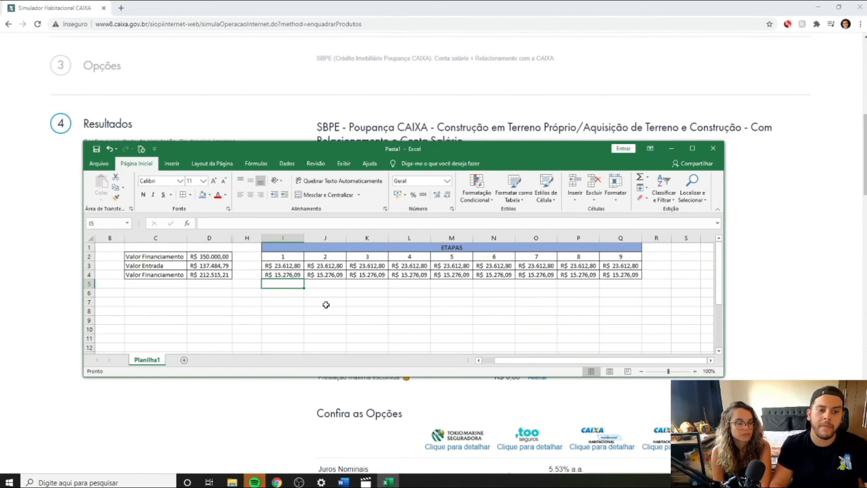
key(Left)
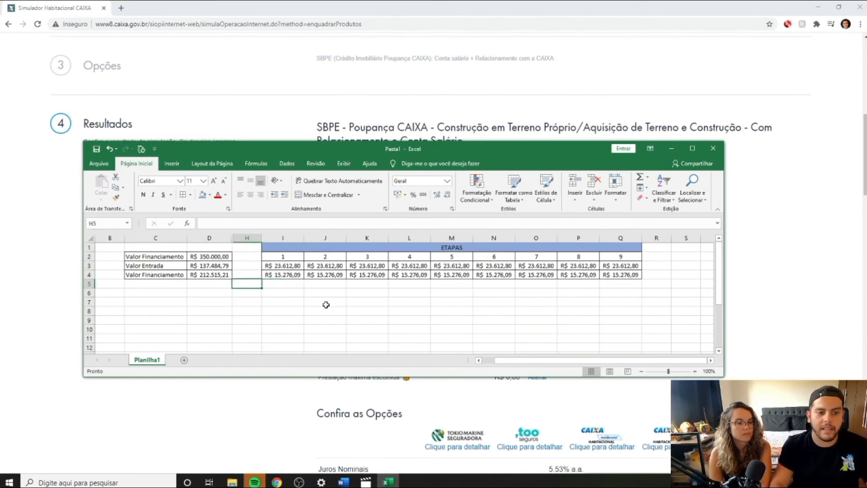
text(D)
key(BackSpace)
text(FGTS)
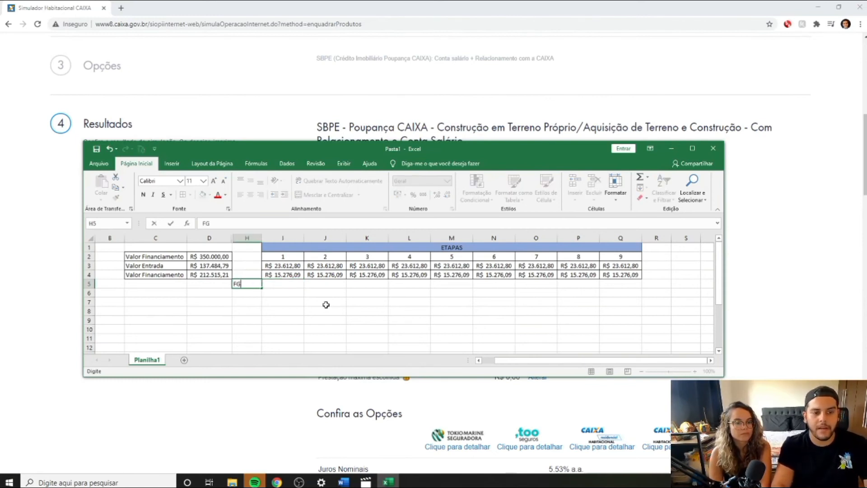
key(Return)
key(Right)
key(Up)
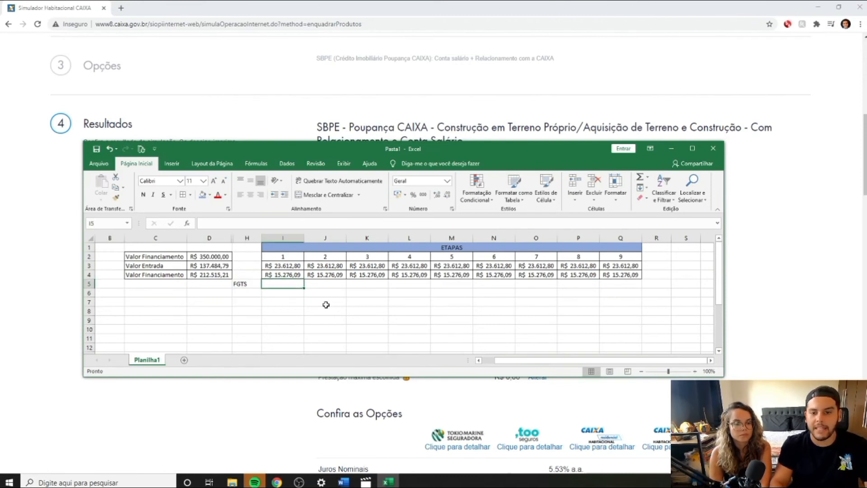
text(1000)
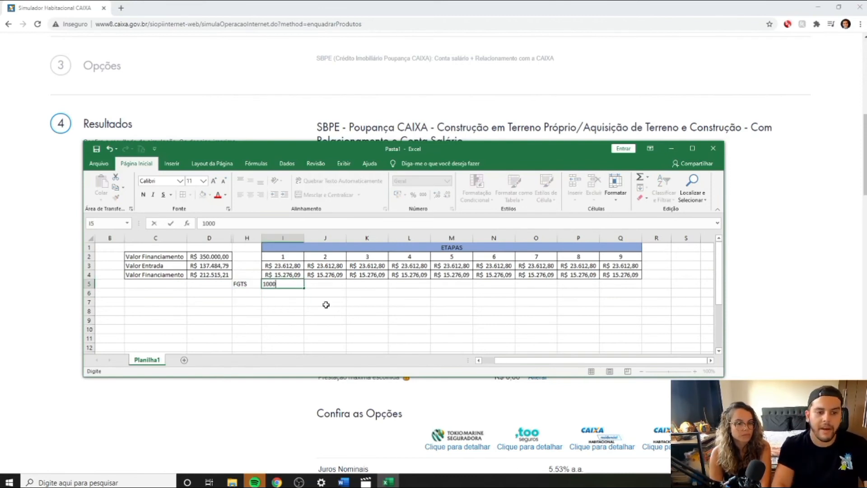
key(Return)
Copy the stage 1 FGTS amount across stages 2 to 9 and apply the R$ accounting format to all nine FGTS cells
key(Up)
key(ctrl+c)
key(shift+Right)
key(shift+Right)
key(shift+Right)
key(shift+Right)
key(shift+Right)
key(shift+Right)
key(shift+Right)
key(shift+Right)
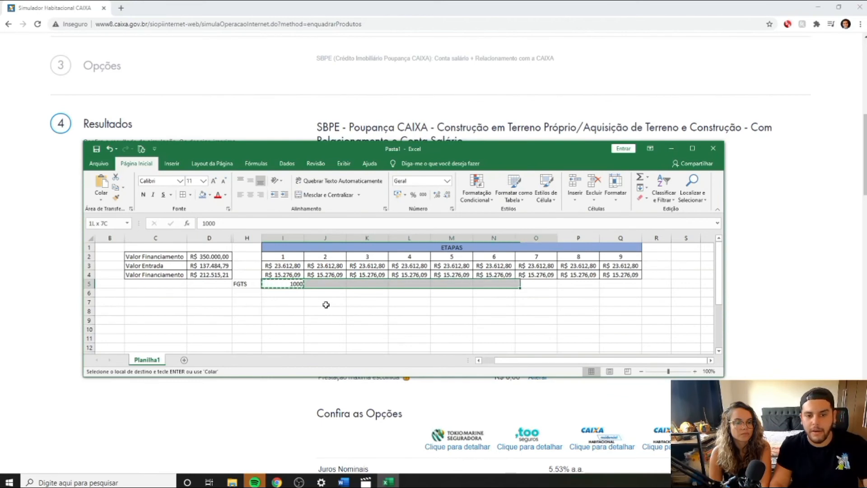
key(Return)
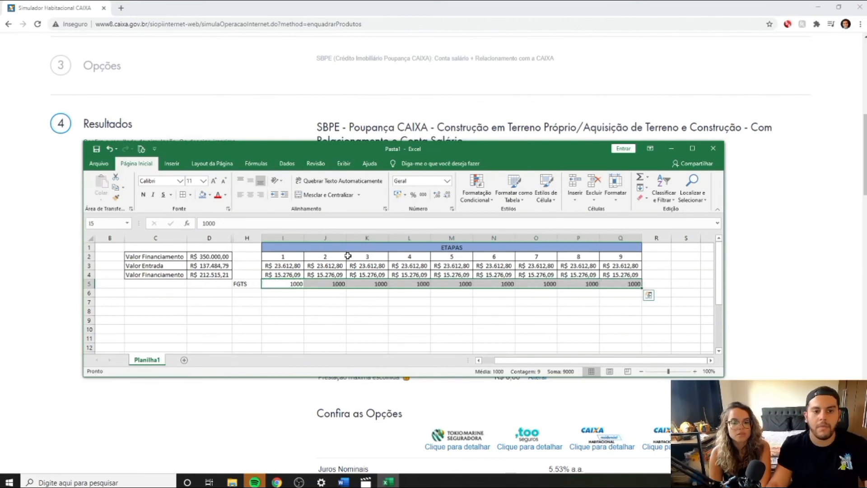
click(397, 194)
click(336, 340)
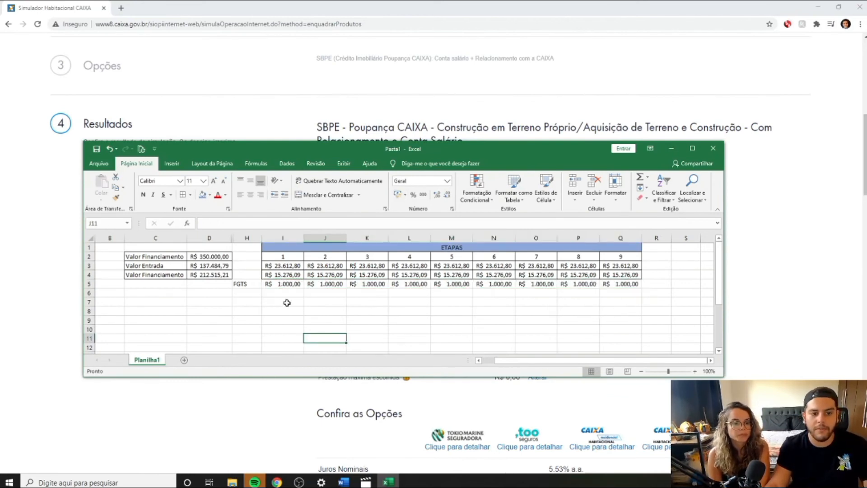
double_click(281, 275)
click(259, 275)
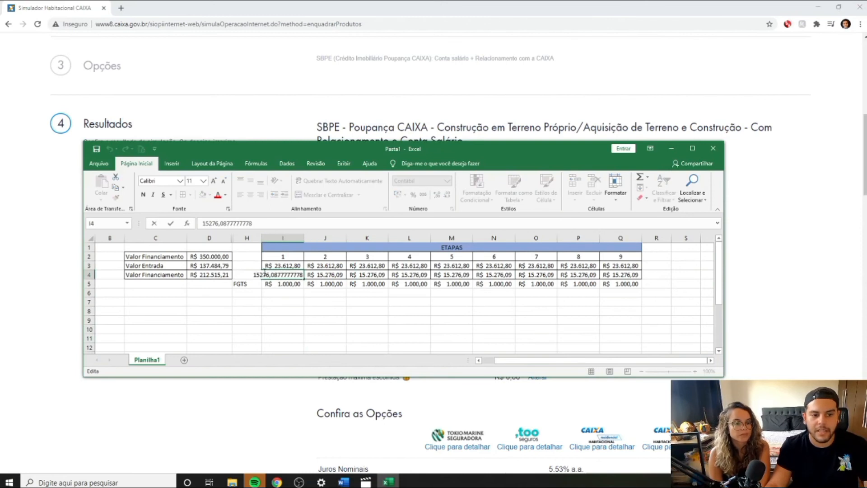
key(BackSpace)
text(4)
key(Return)
Copy the stage 1 amount in row 4 across stages 2 to 9
key(Up)
key(ctrl+c)
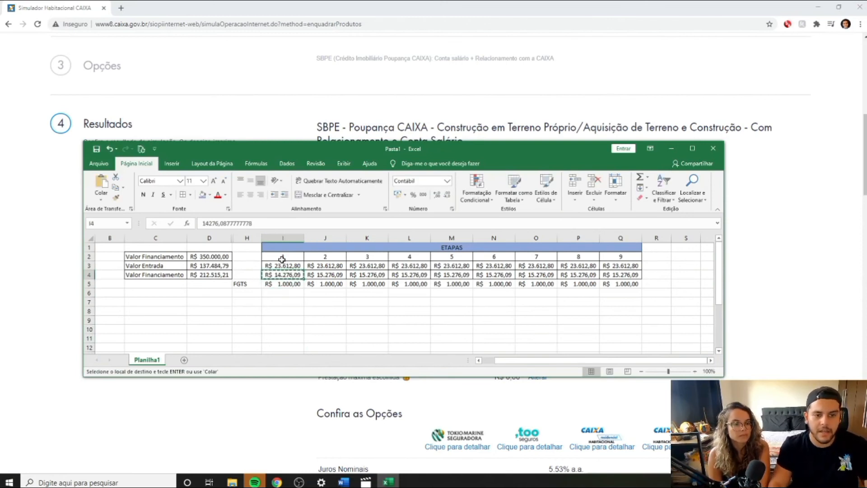
key(shift+Right)
key(shift+Right)
key(shift+Right)
key(shift+Right)
key(shift+Right)
key(shift+Right)
key(shift+Right)
key(shift+Right)
key(Return)
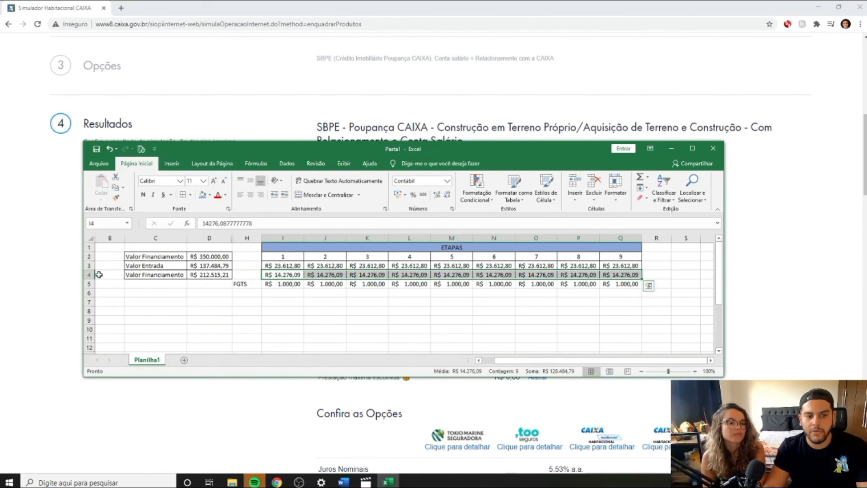
Check the combined total of the stage 1 amount in row 3 and its FGTS amount, and return to the simulation results in the browser
click(298, 266)
click(303, 302)
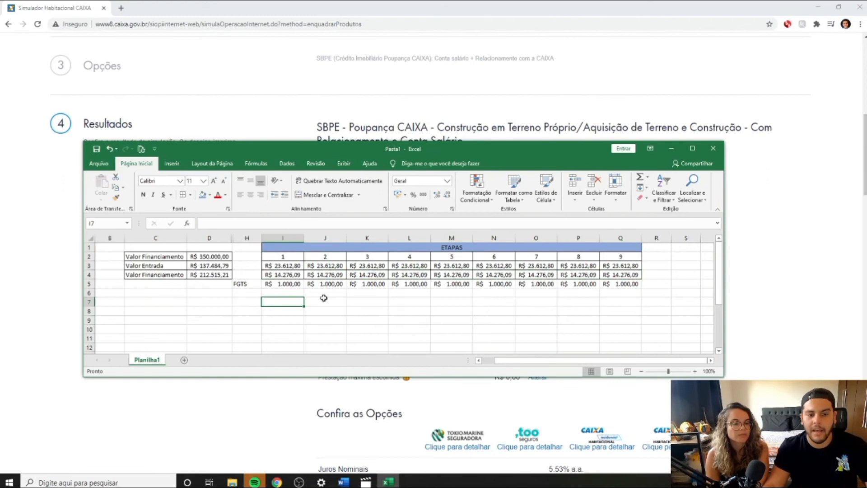
click(294, 265)
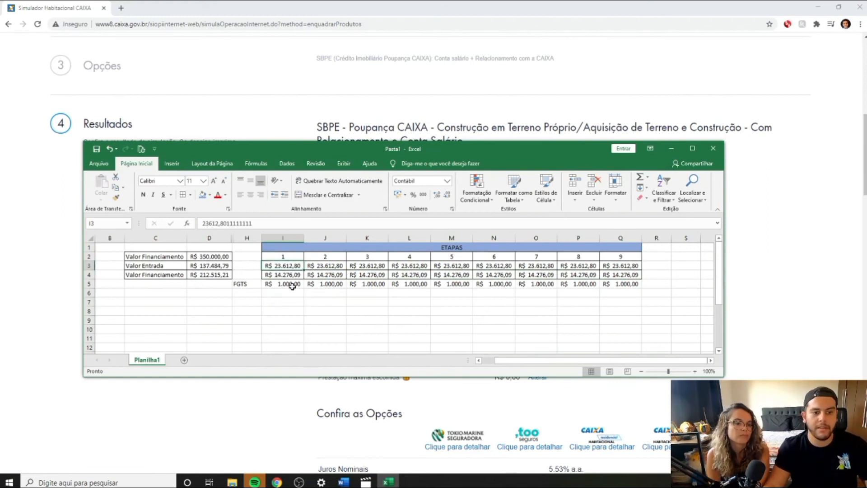
ctrl+click(289, 284)
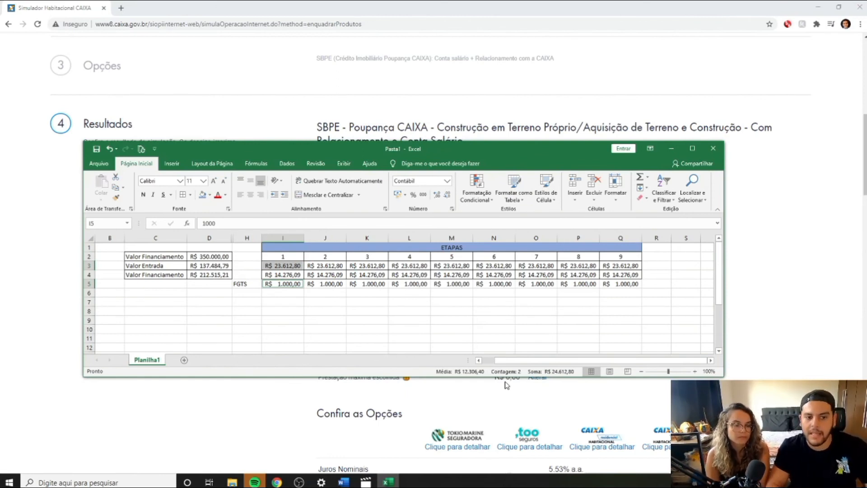
click(321, 427)
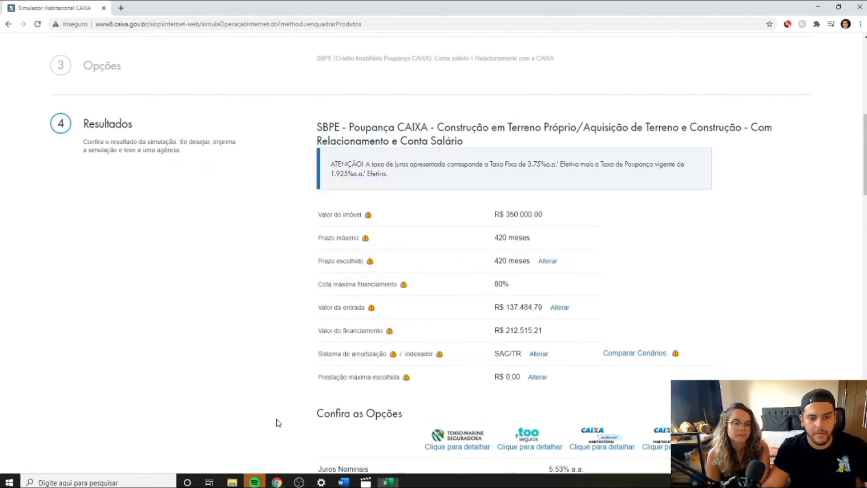